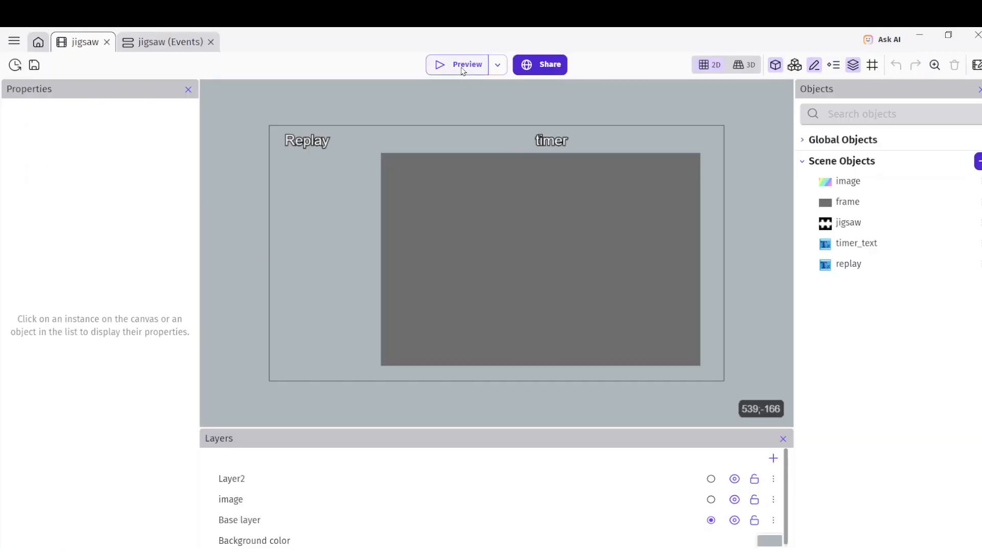
- Preview the jigsaw game with its template image and close the preview
click(445, 65)
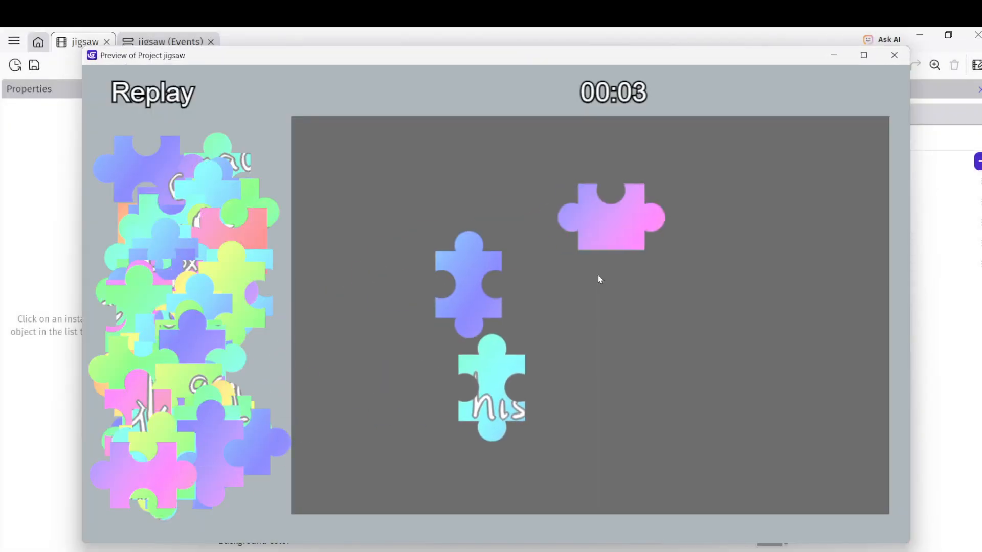
click(894, 55)
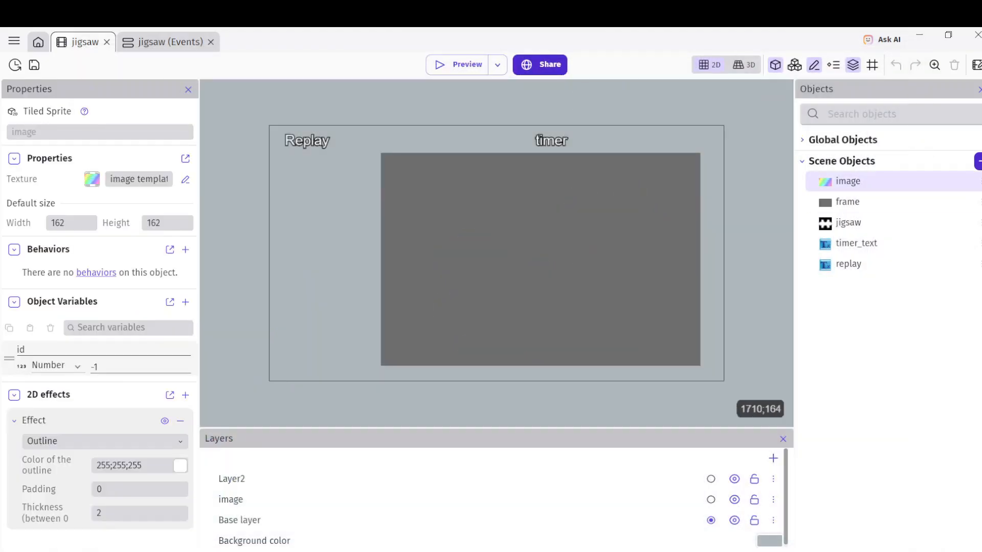
- Replace the image object's texture with a1.png from the Jigsaw Template folder and apply the change
double_click(847, 181)
click(782, 198)
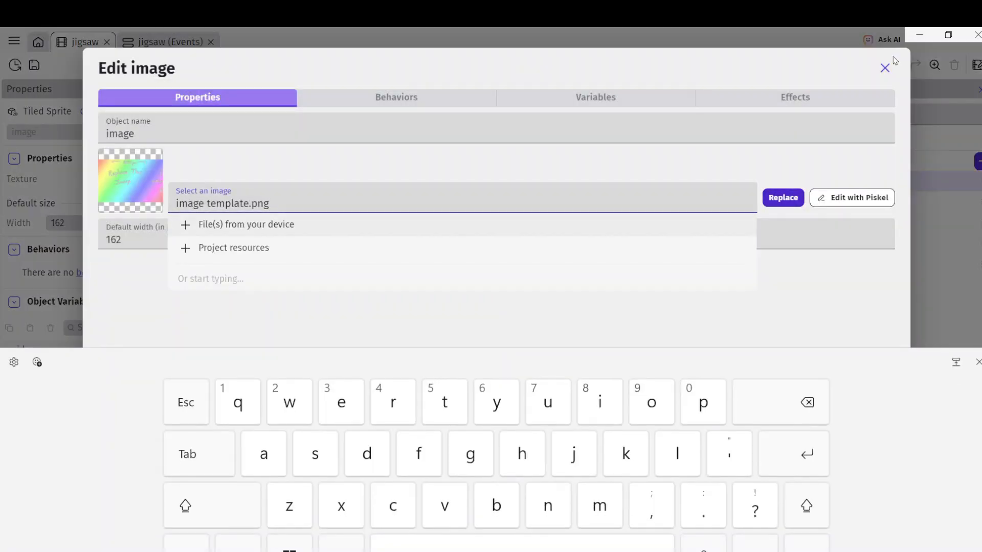
click(234, 225)
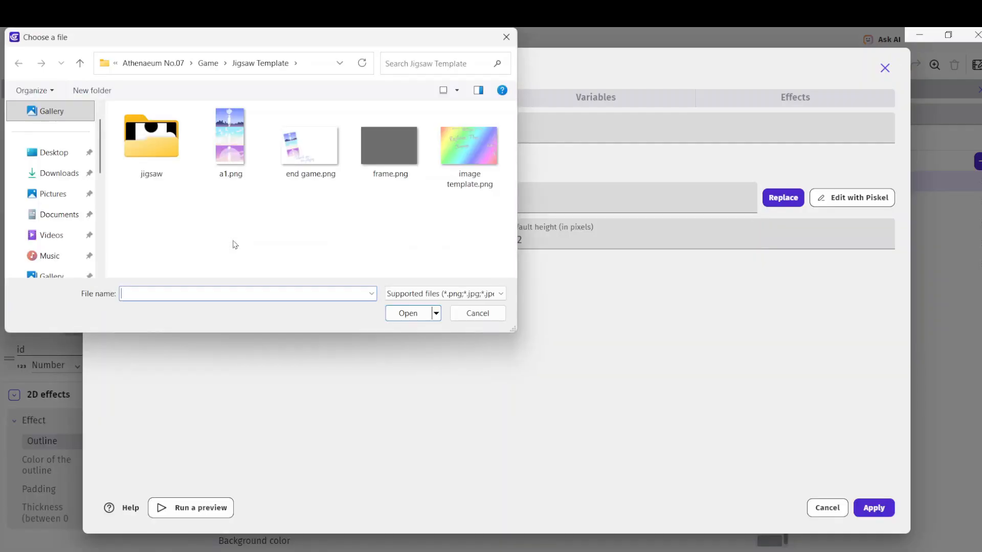
click(238, 148)
click(412, 314)
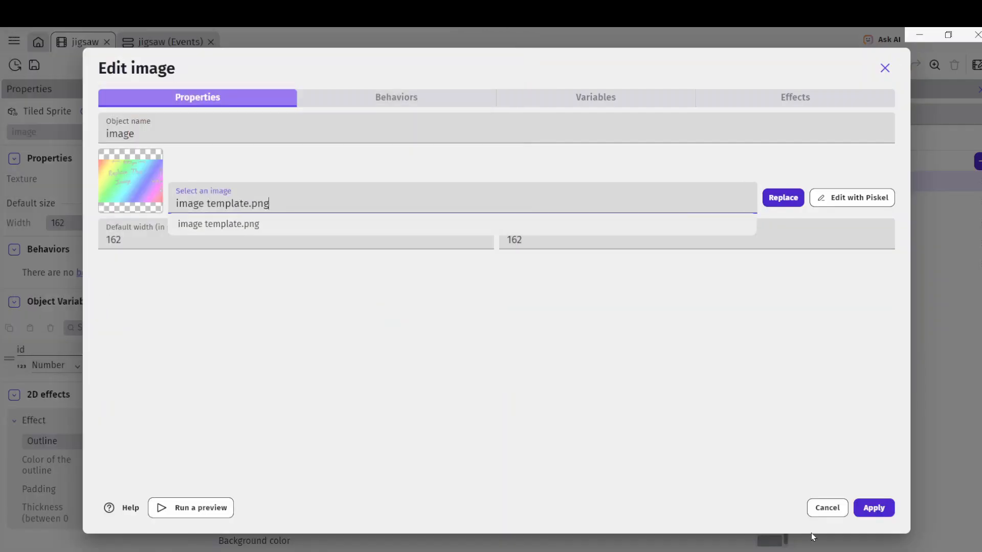
click(873, 507)
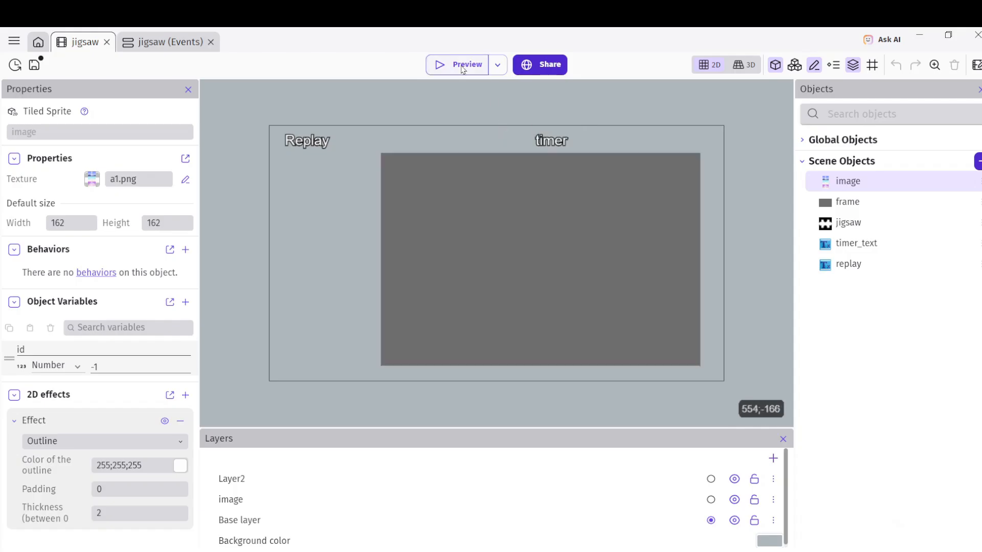
- Preview the game, move a few puzzle pieces from the pile onto the frame, and close the preview
click(462, 66)
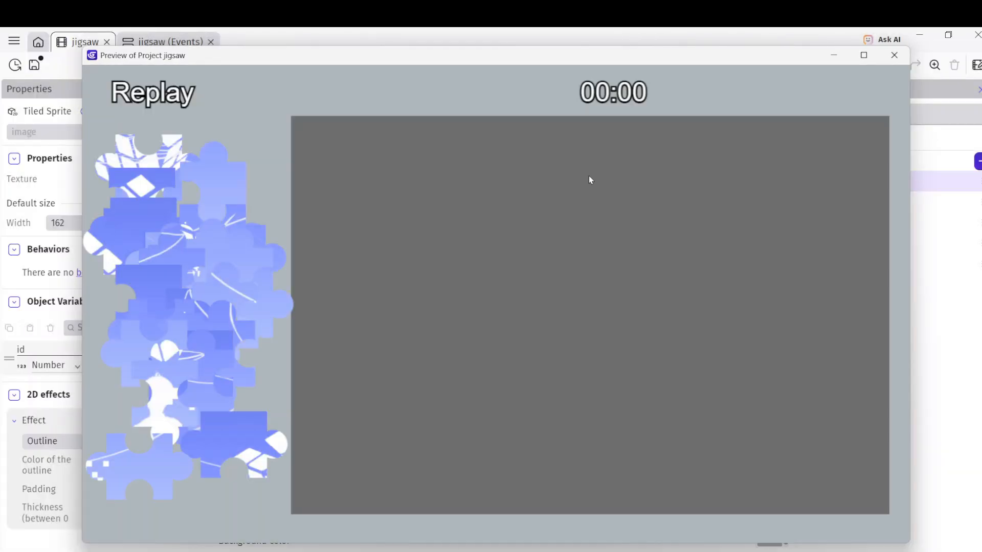
drag(187, 302, 501, 283)
drag(155, 409, 543, 331)
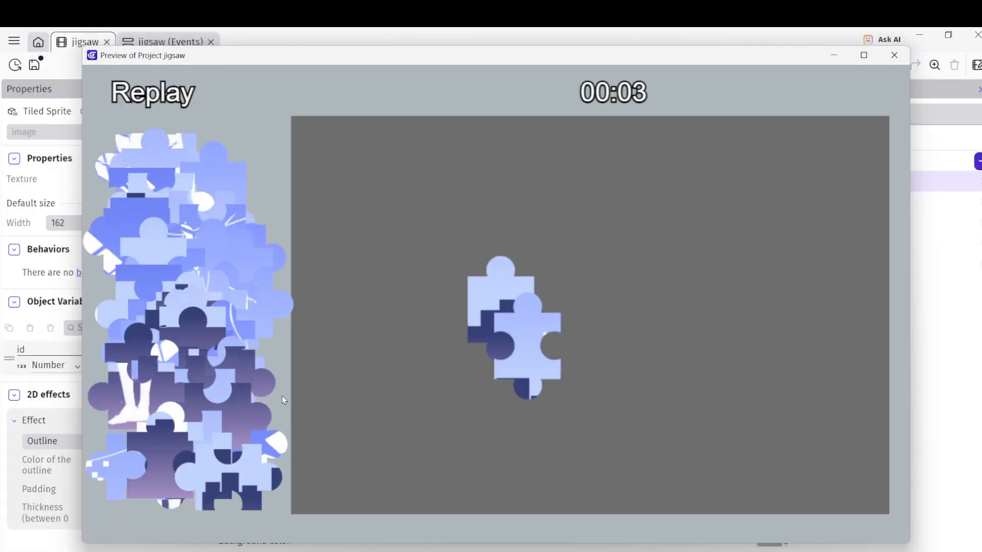
drag(284, 400, 769, 253)
drag(524, 350, 646, 388)
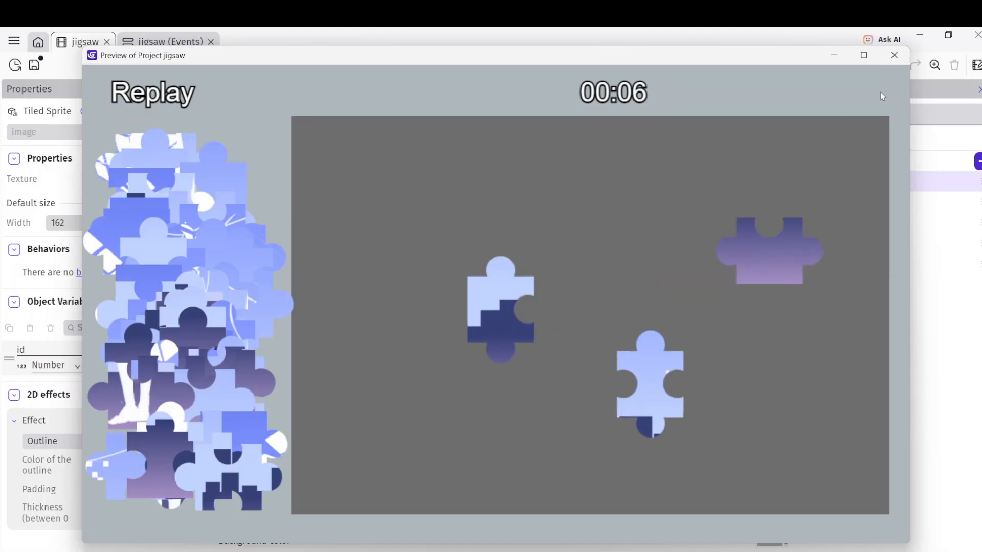
click(900, 62)
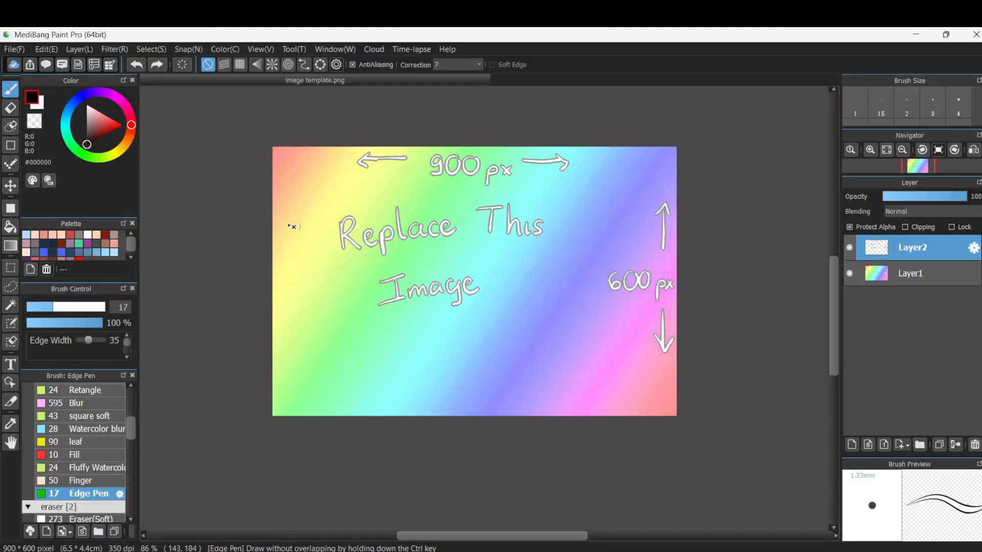
- In MediBang Paint Pro, open a2.png from the Gallery folder
click(12, 50)
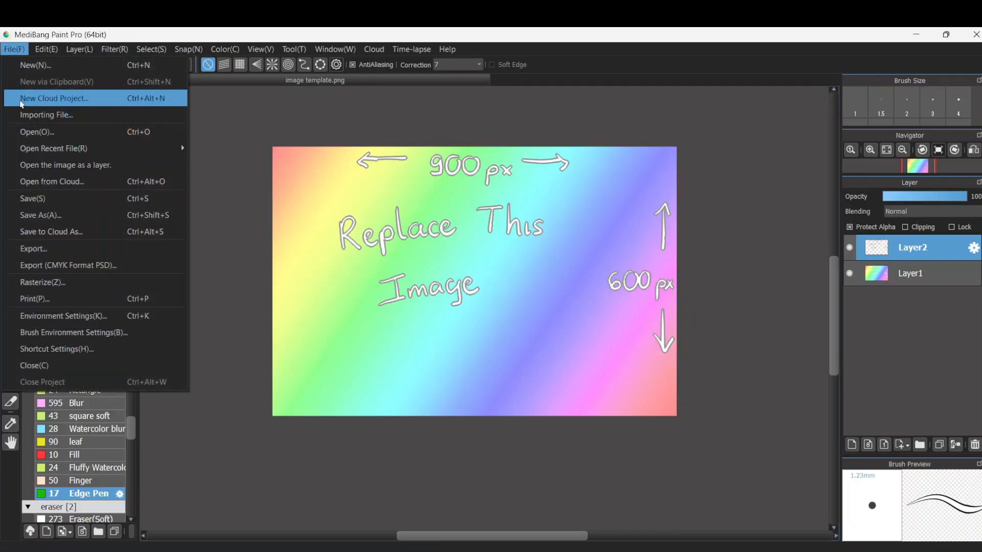
click(37, 134)
click(394, 234)
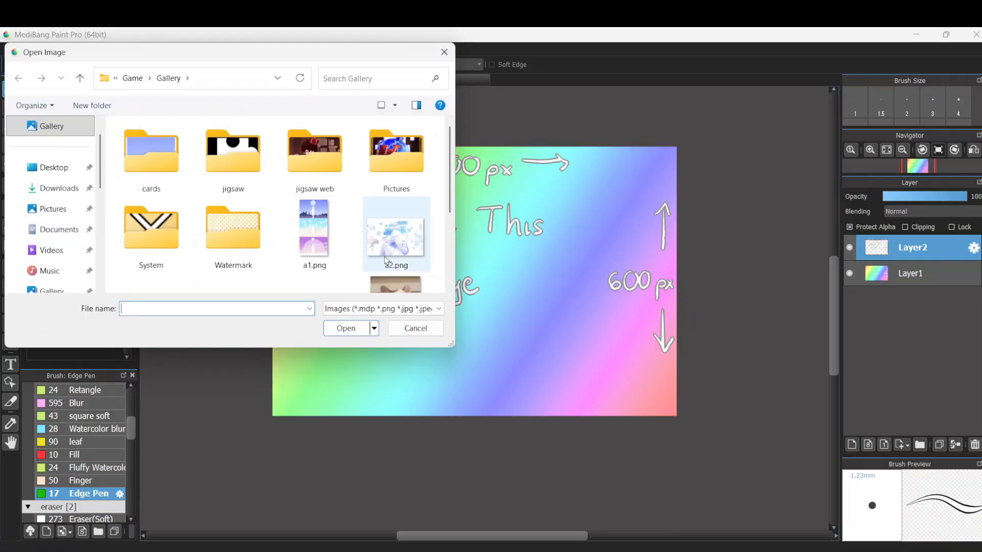
click(358, 331)
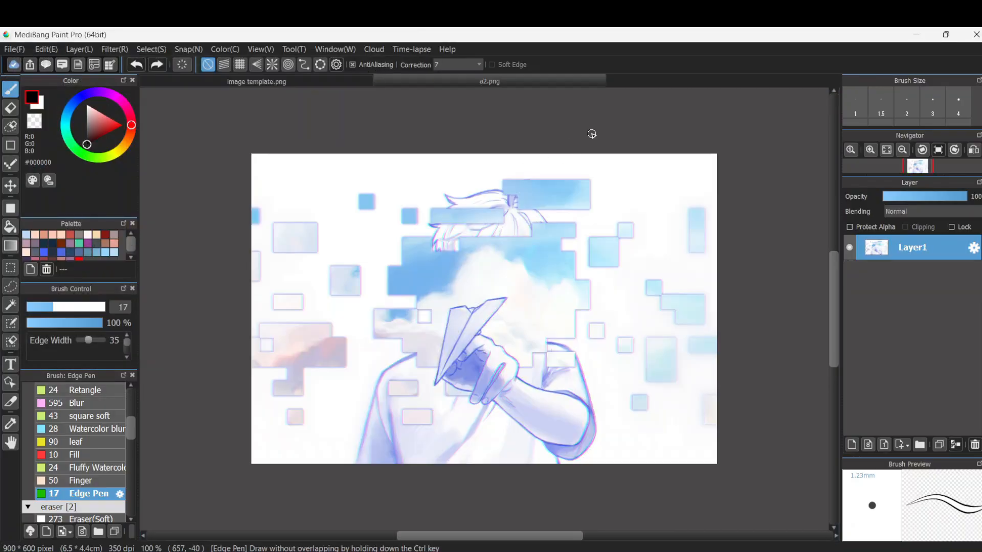
- In image template.png, add a new layer and circle the 900 px and 600 px size labels with the Edge Pen
click(319, 80)
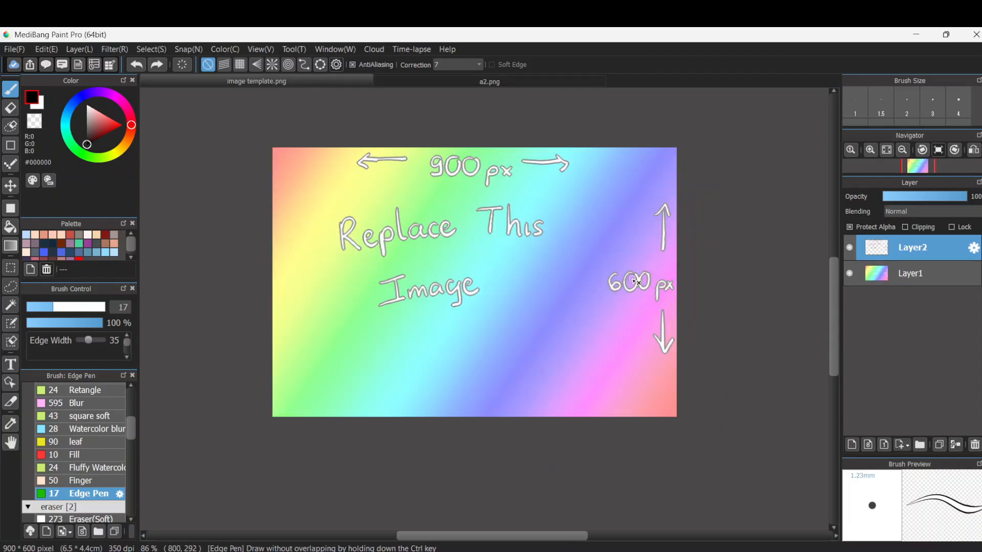
click(852, 444)
drag(581, 148, 441, 144)
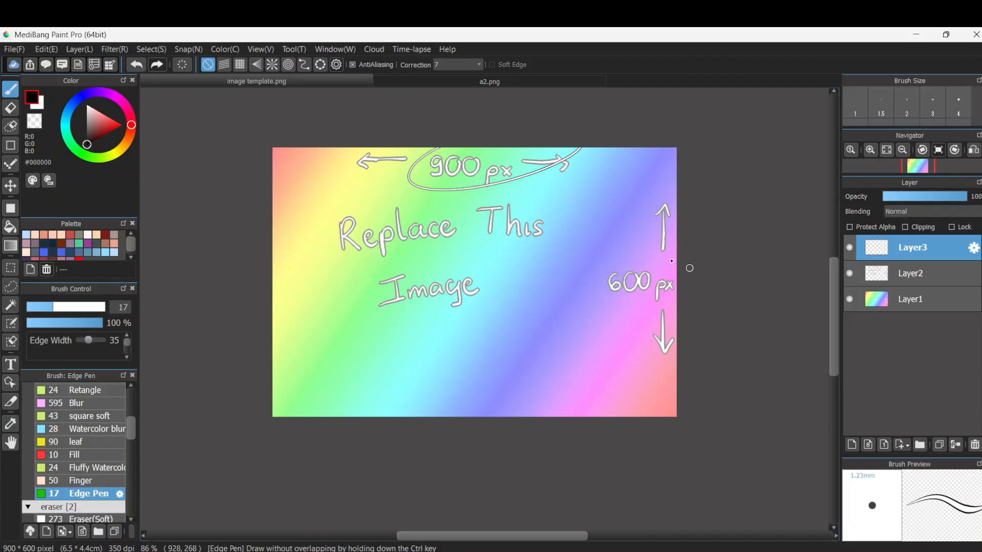
drag(634, 261, 675, 286)
- Paste the a2.png artwork over the template as a new top layer
scroll(721, 256, down, 1)
key(ctrl+v)
scroll(733, 298, right, 2)
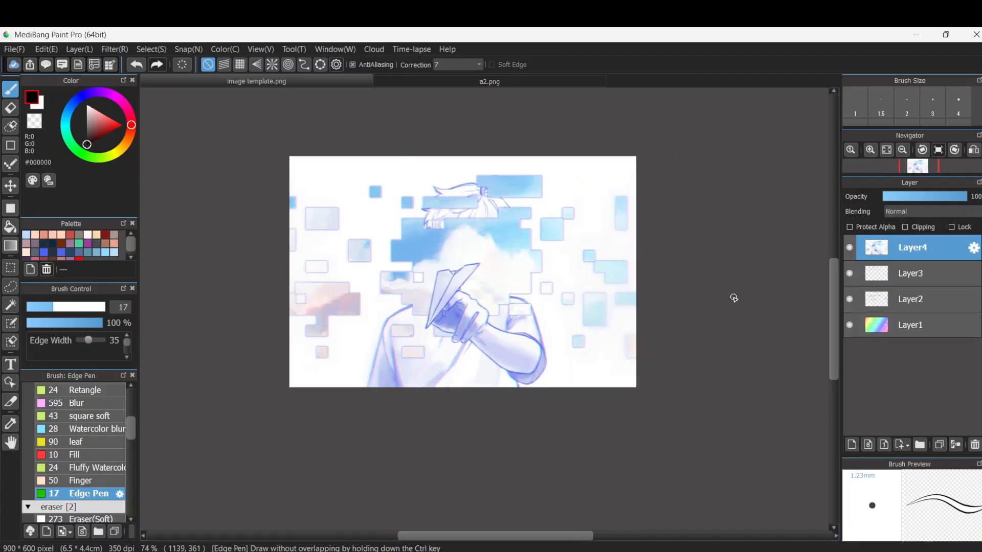
scroll(721, 249, up, 2)
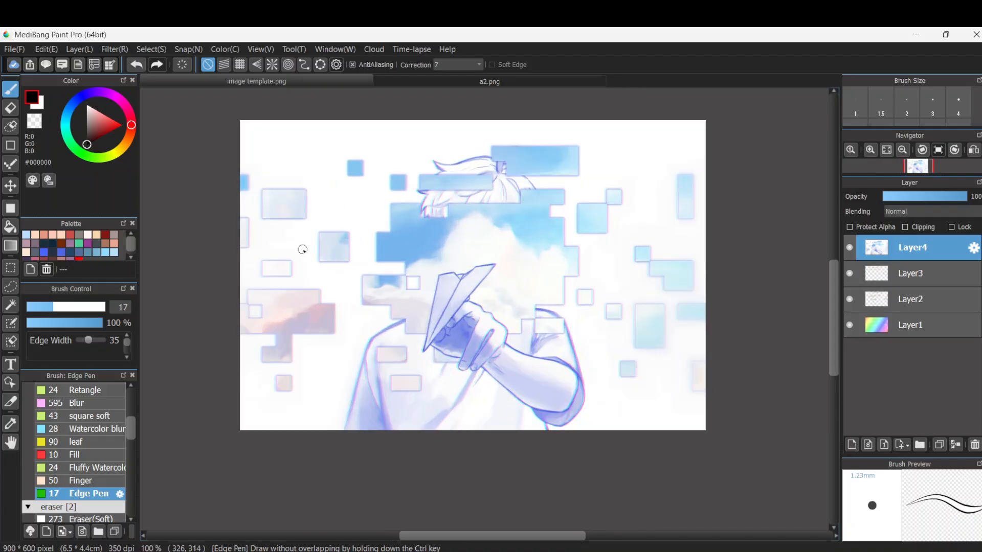
- Save the picture as image.png in the Game > Jigsaw Template folder, in PNG format with the Transparent PNG setting
click(13, 49)
click(98, 211)
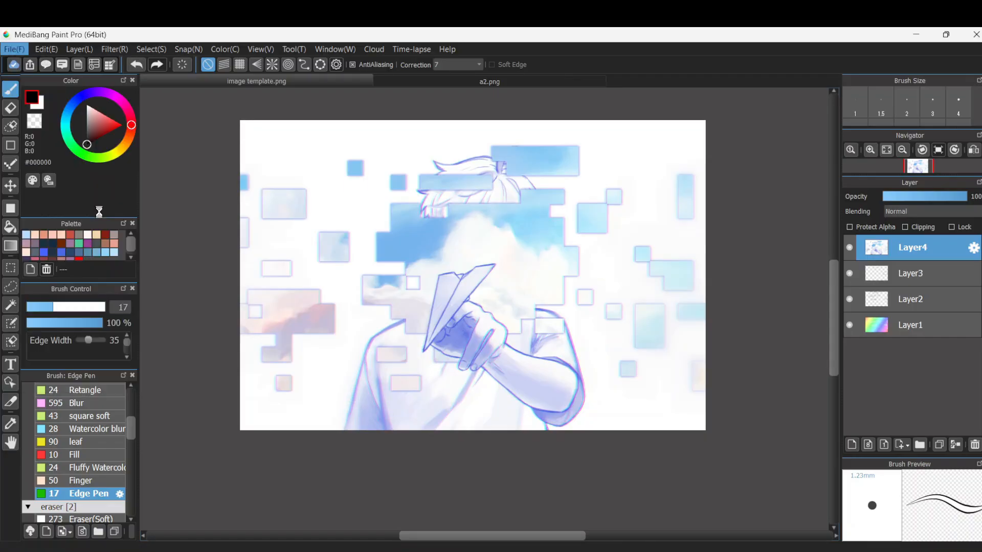
scroll(442, 188, down, 1)
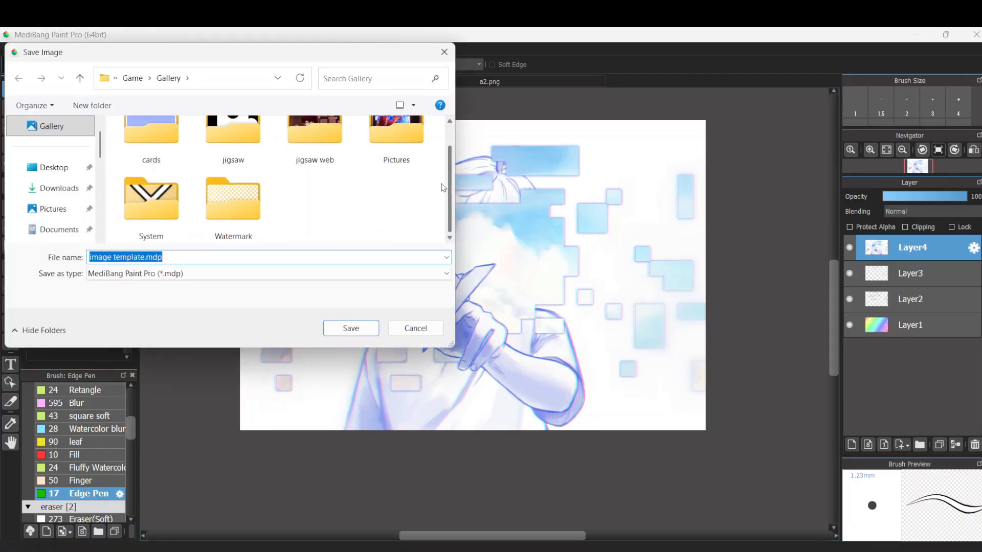
click(132, 78)
double_click(296, 224)
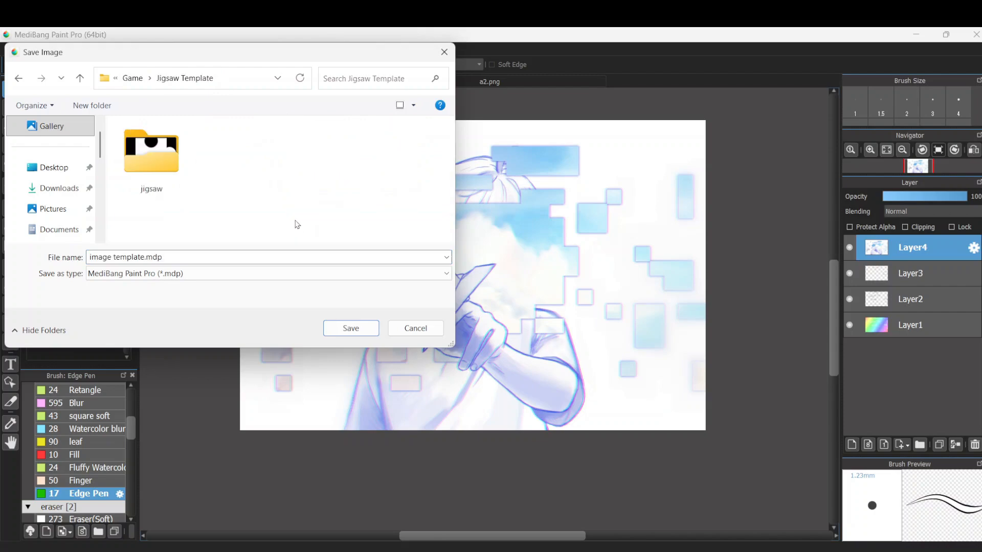
click(271, 274)
click(153, 297)
click(125, 256)
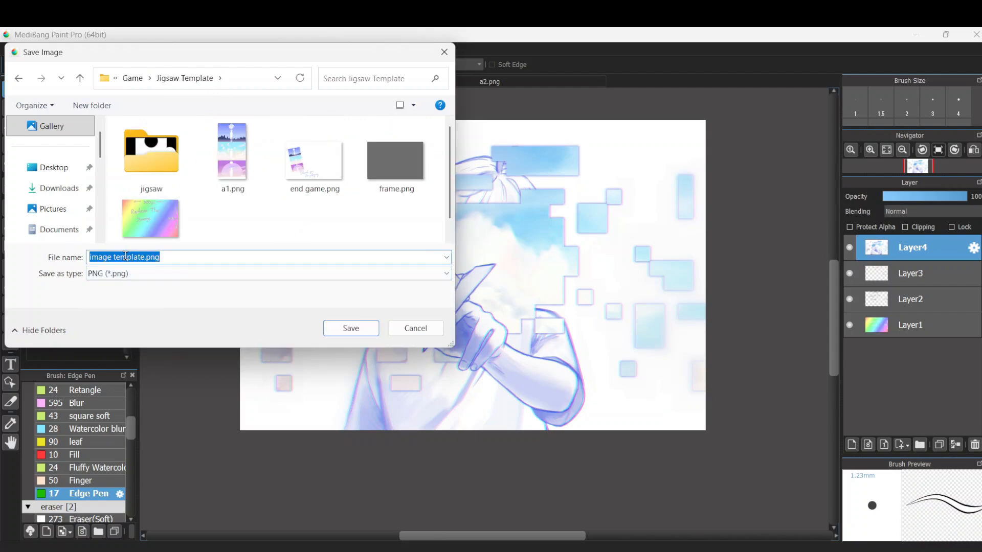
click(127, 257)
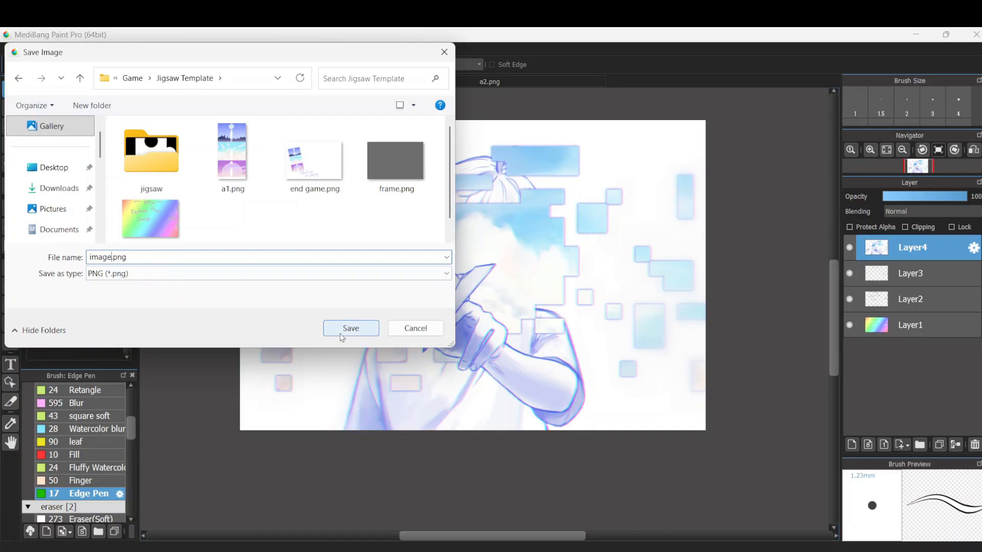
click(341, 332)
click(581, 315)
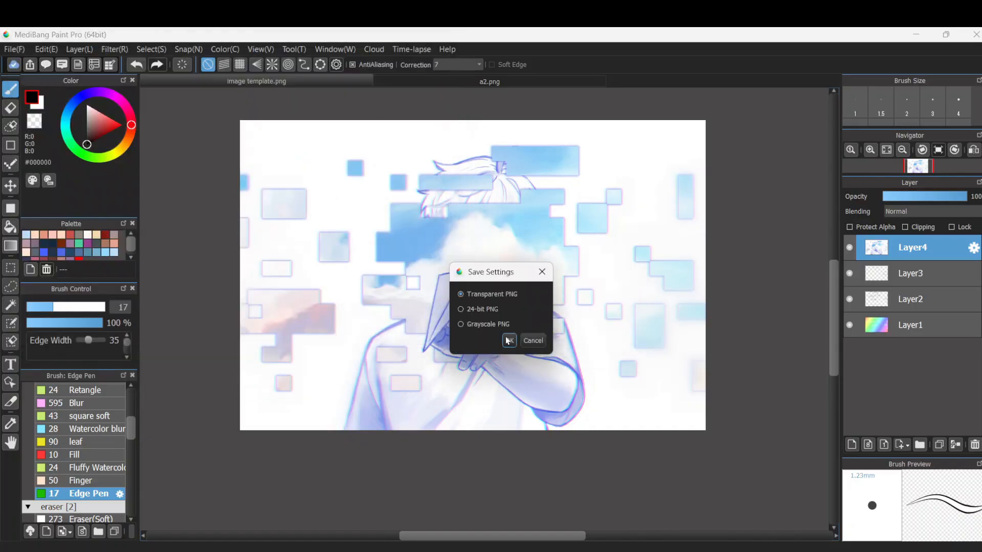
click(508, 340)
- Back in GDevelop, replace the image object's texture with image.png from the Jigsaw Template folder and apply it
mouse_move(374, 550)
click(374, 526)
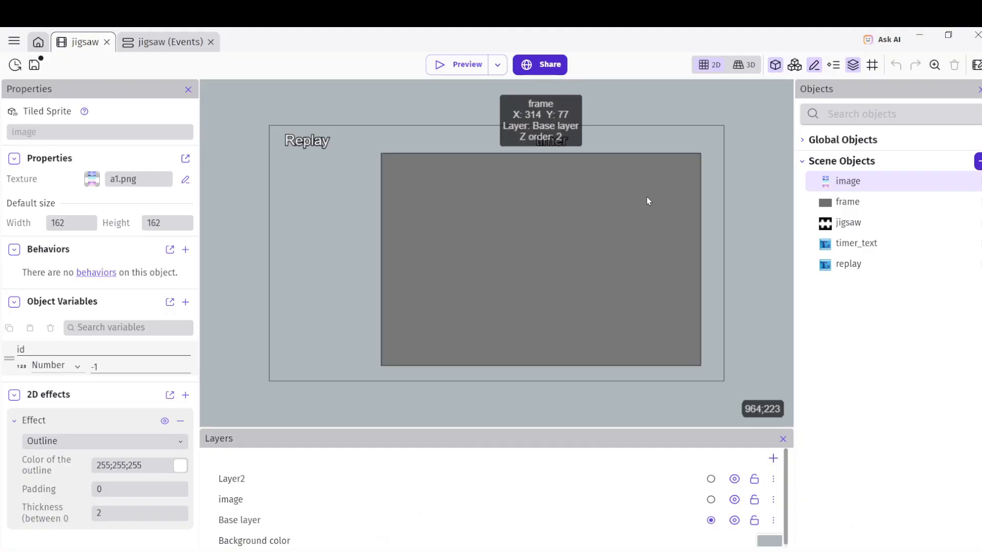
double_click(849, 181)
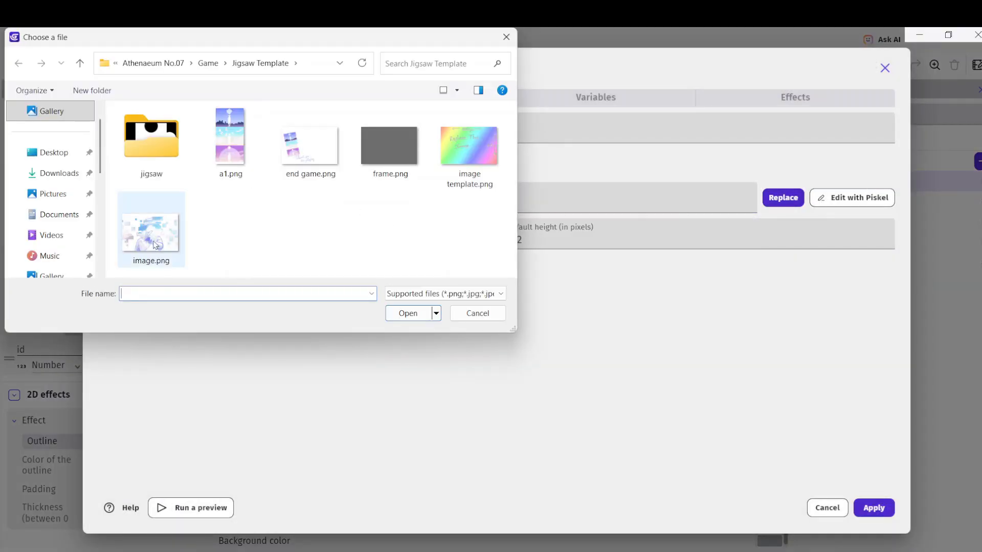
click(165, 239)
click(412, 313)
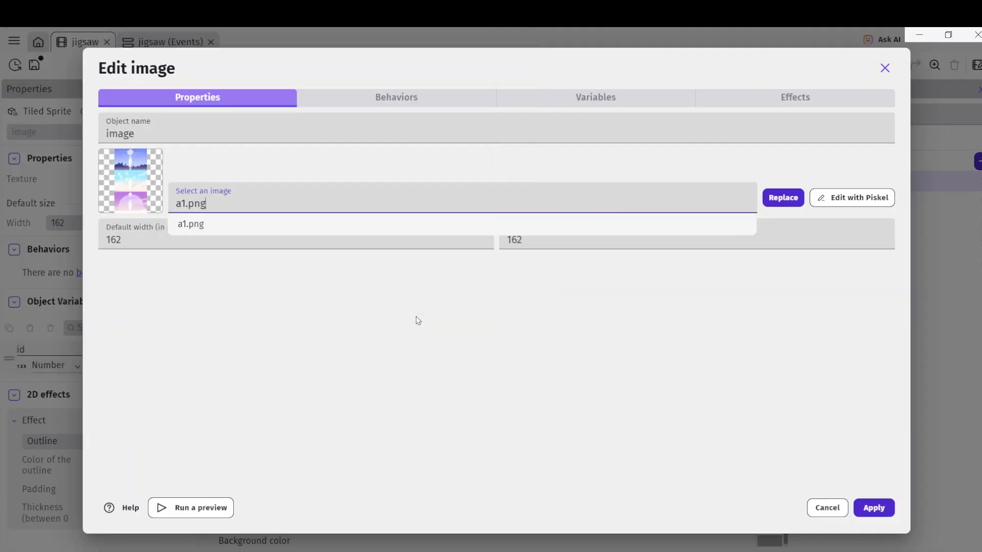
click(873, 507)
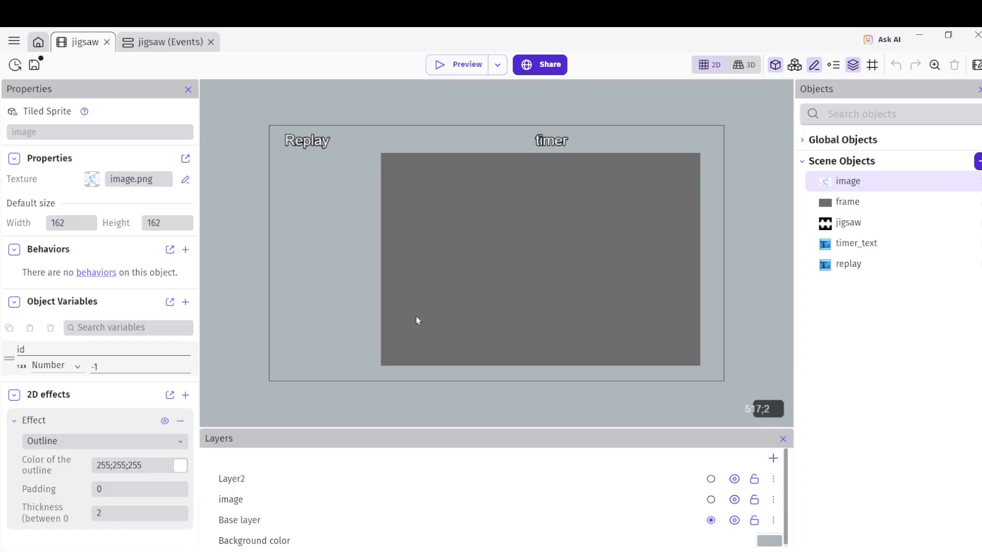
- Preview the game with the new image, then close the preview
click(458, 64)
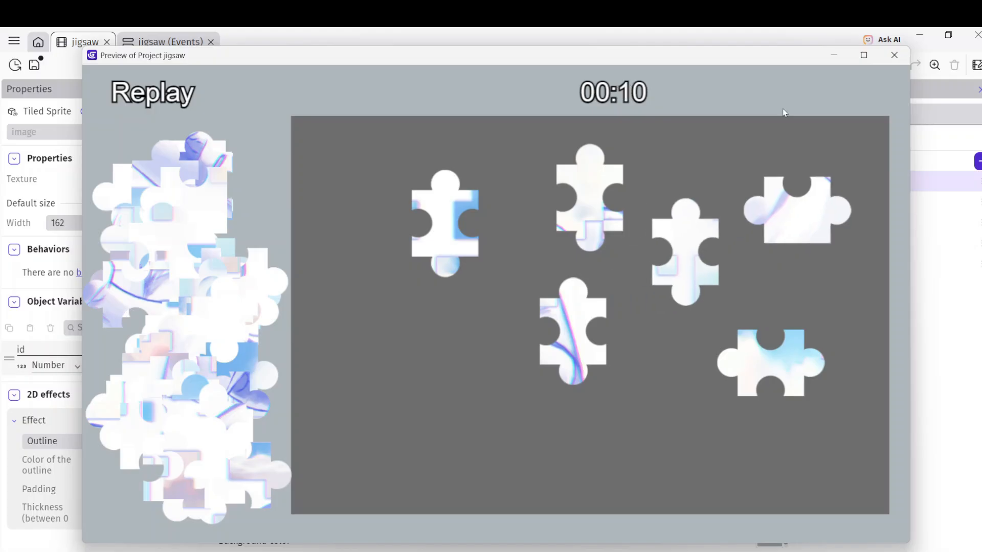
click(894, 55)
- In the jigsaw events' Timer group, move the action setting the time variable to 180 below the one setting it to -1
click(168, 42)
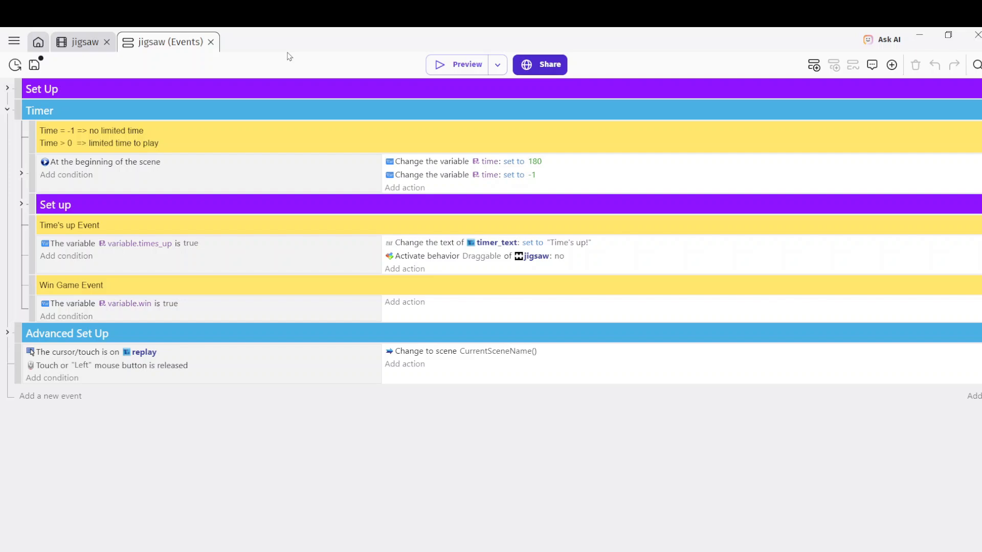
click(32, 174)
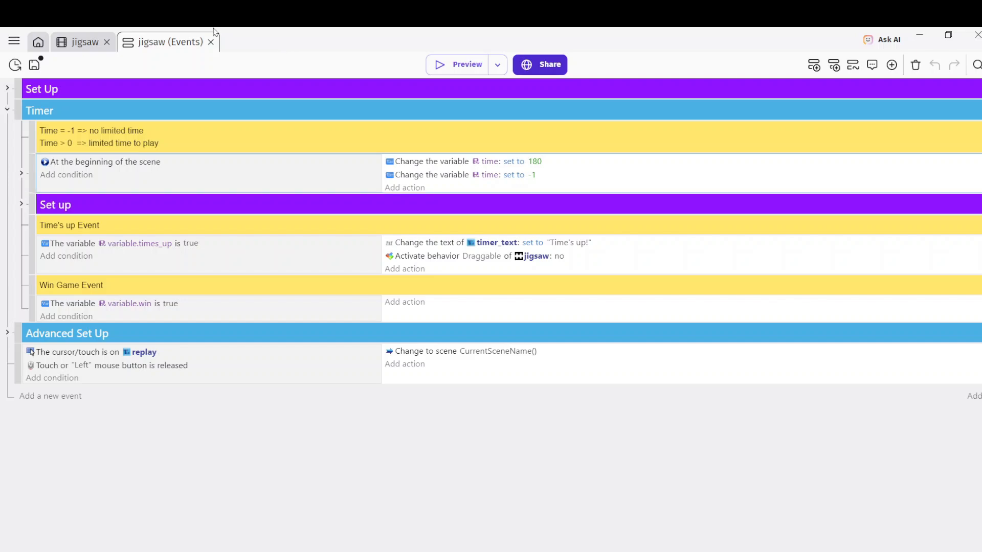
triple_click(163, 128)
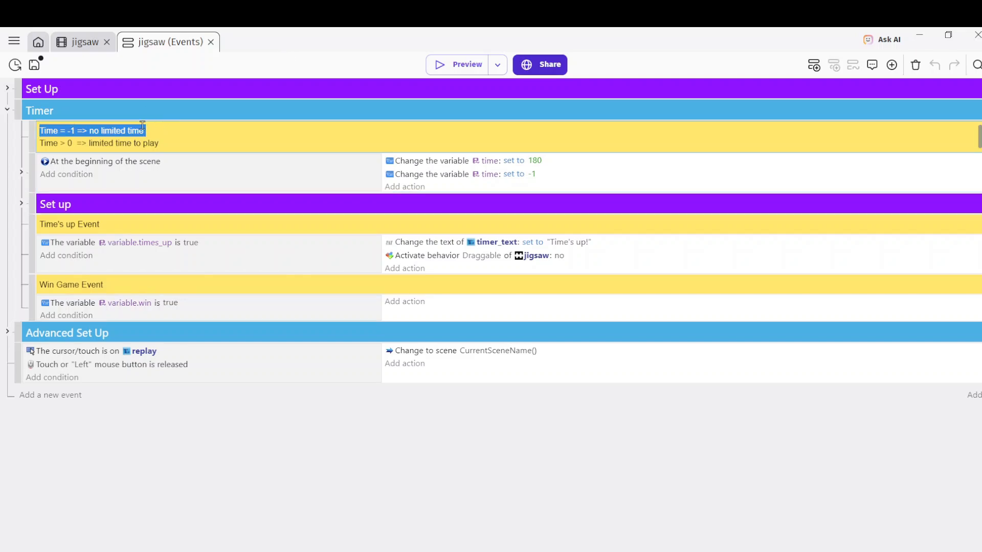
click(251, 145)
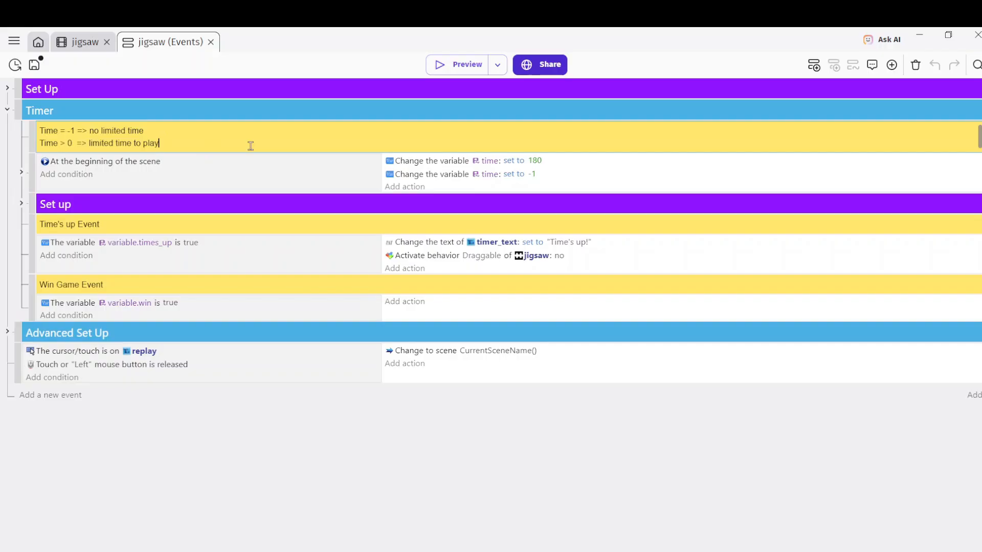
click(438, 162)
right_click(440, 163)
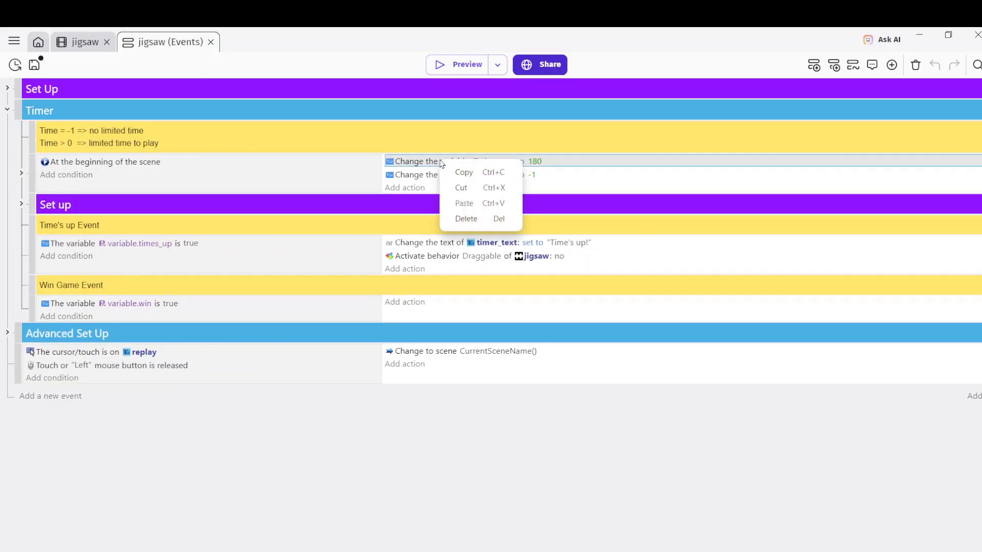
click(460, 187)
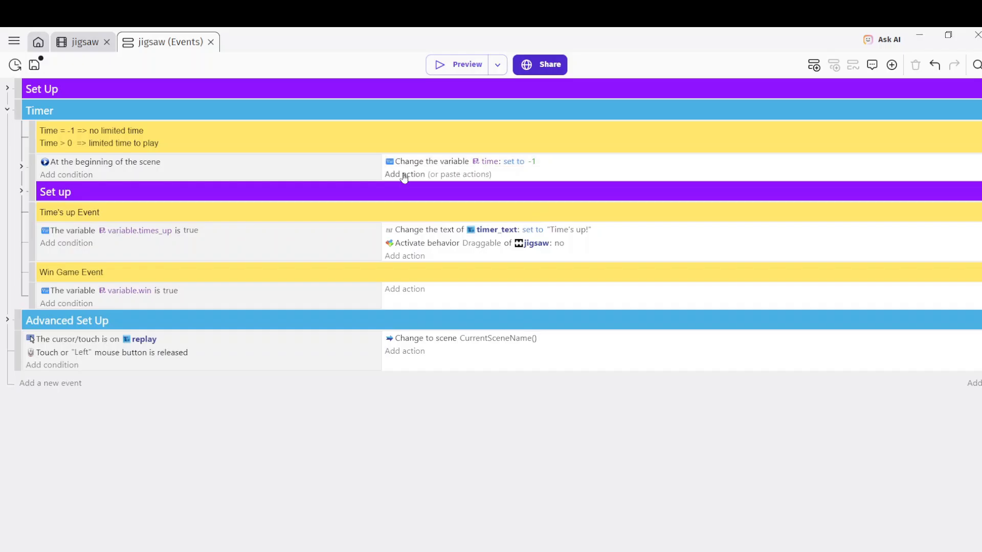
click(460, 174)
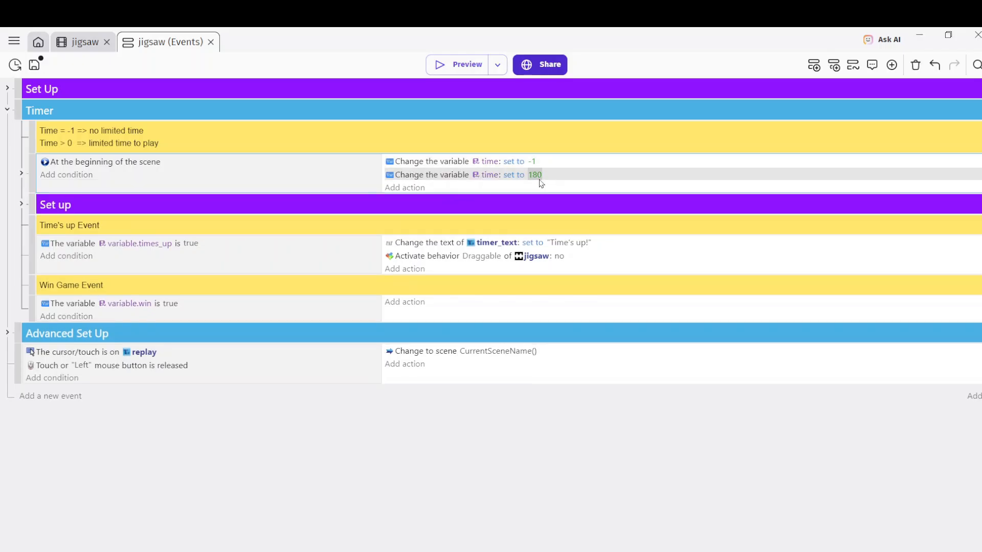
- Set the second time action's value to 10 at the beginning of the scene, preview the countdown, and close the preview
click(537, 178)
text(10)
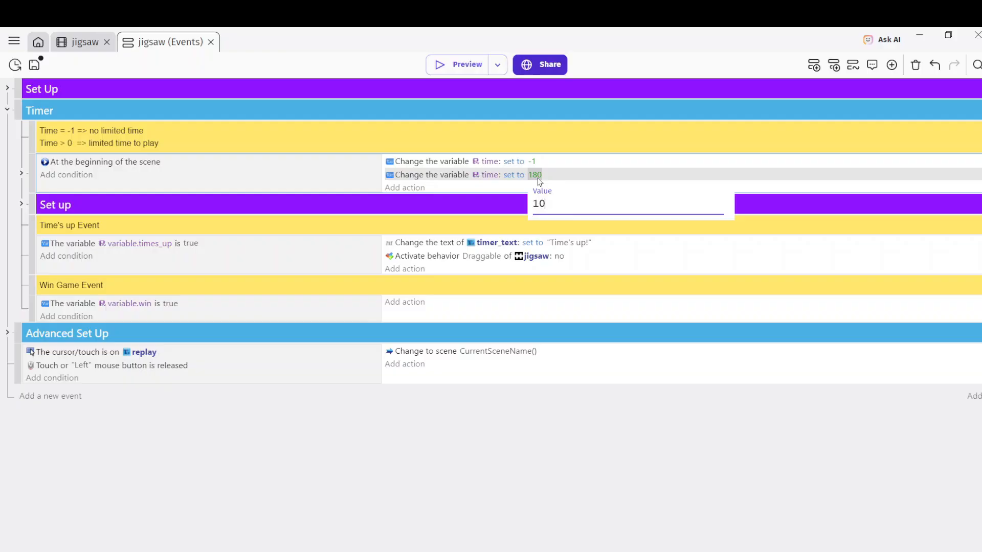
click(462, 64)
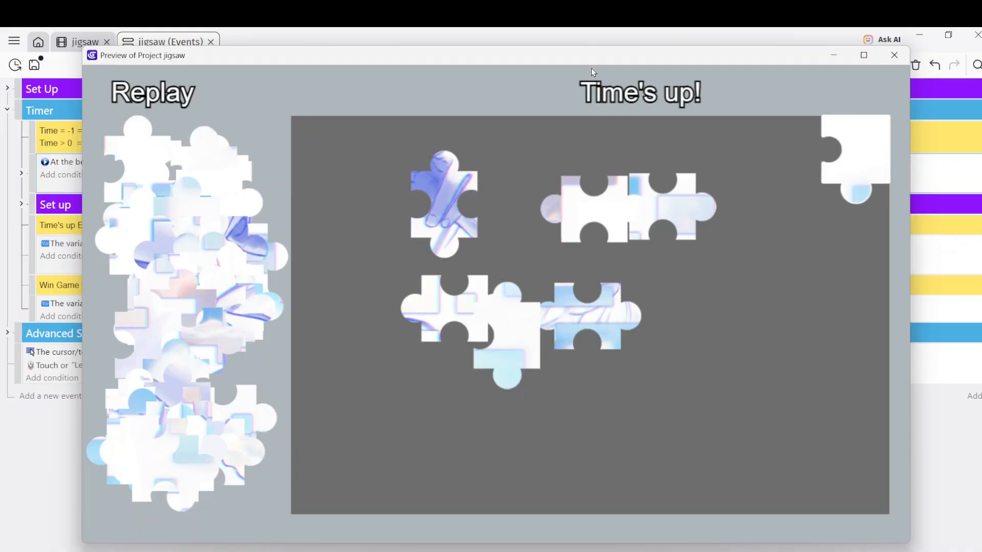
click(894, 56)
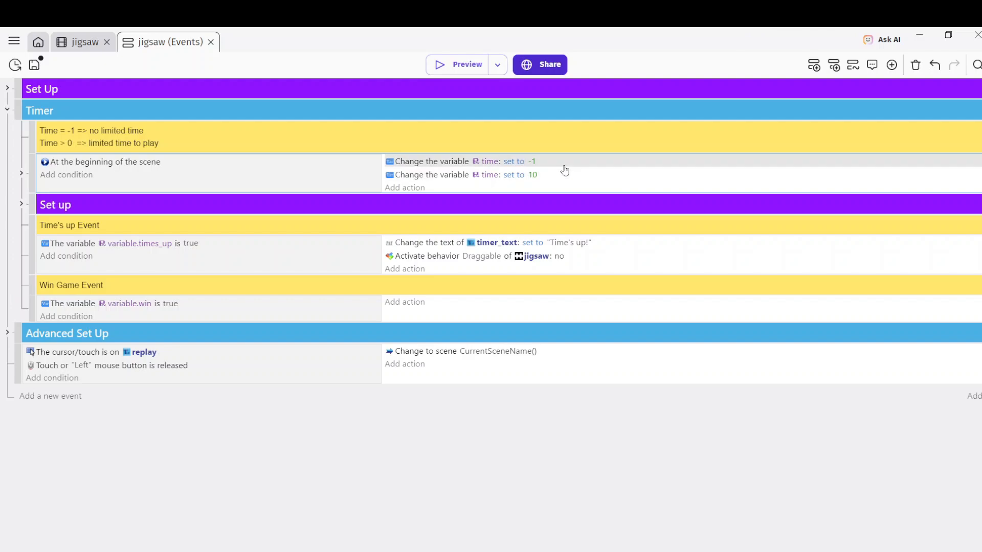
- Move the action setting the time variable to -1 below the one setting it to 10
right_click(565, 166)
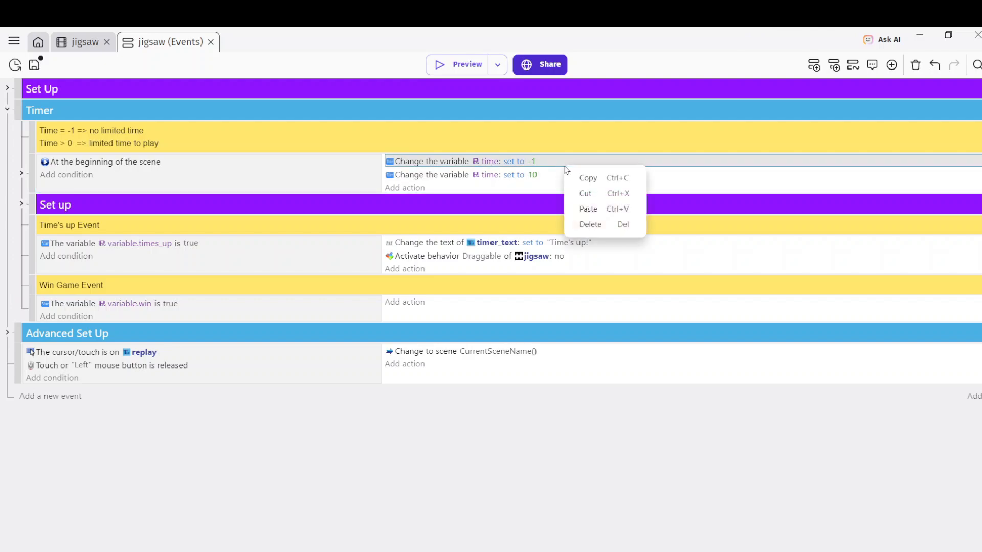
click(586, 195)
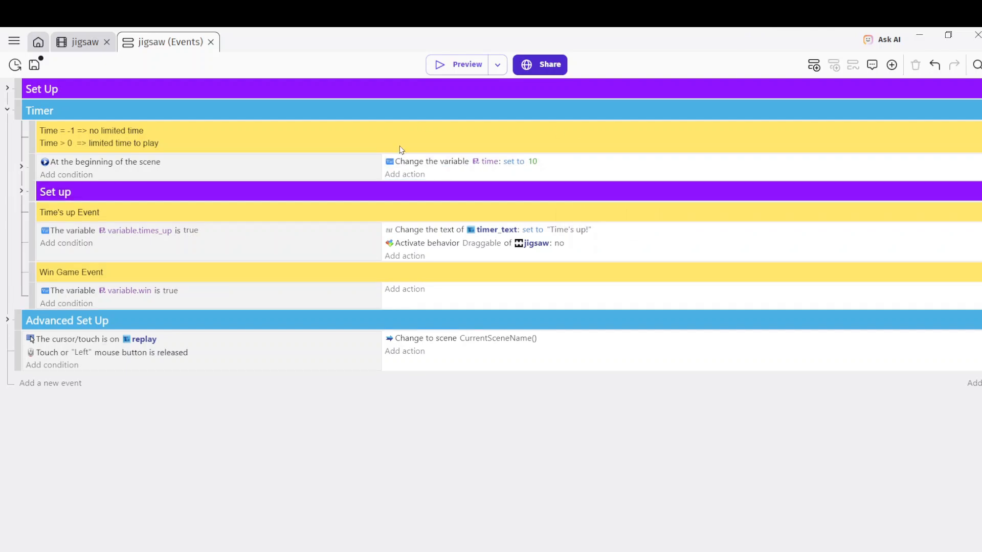
click(440, 174)
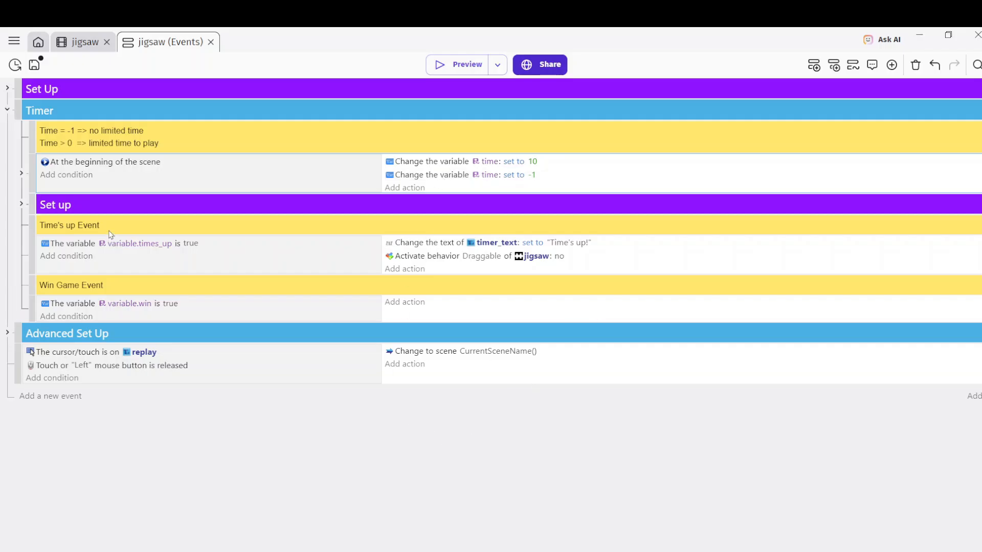
click(148, 467)
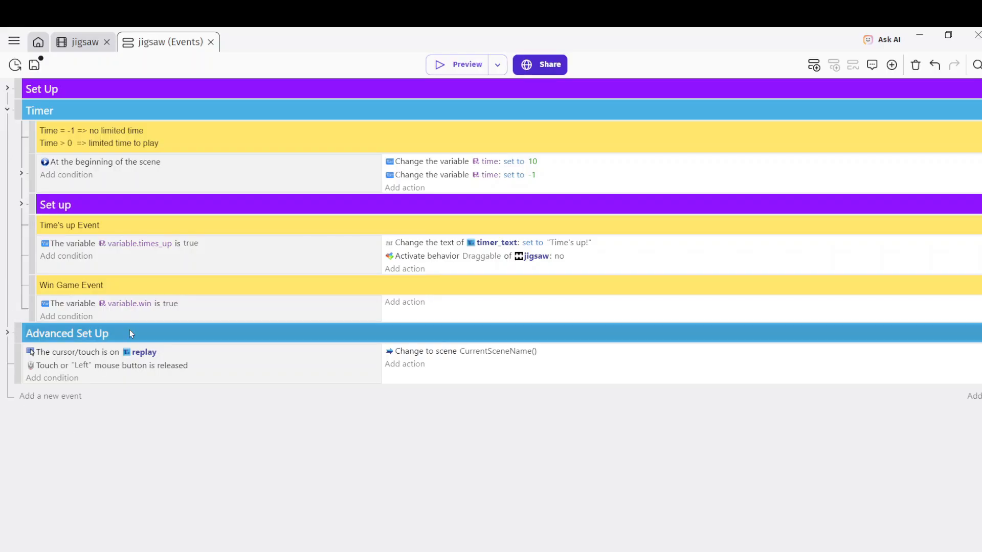
- Expand the Advanced Set Up group and enable the disabled event that skips the puzzle when "k" is released
click(8, 332)
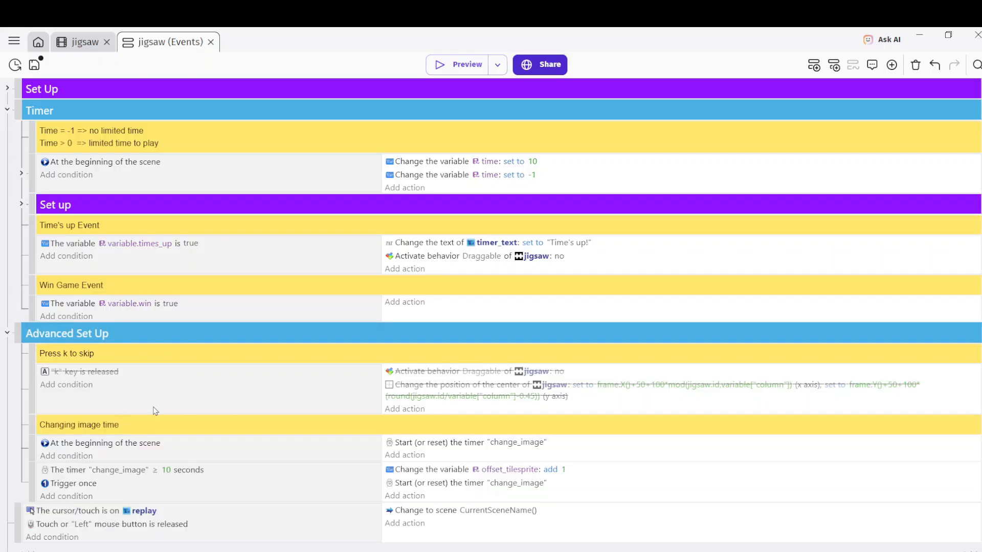
right_click(209, 391)
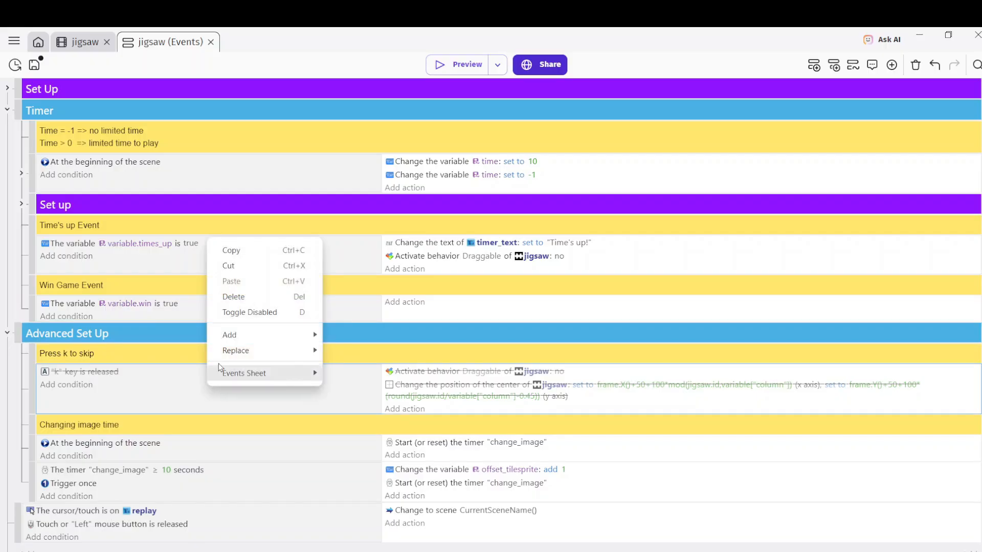
click(293, 316)
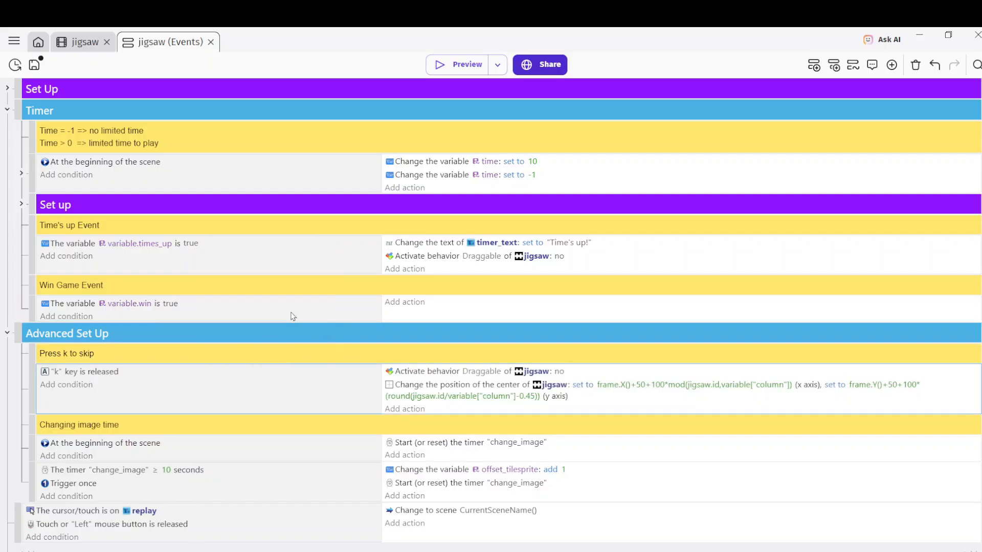
- Preview the game, trigger the k skip to complete the puzzle, and close the preview
click(449, 65)
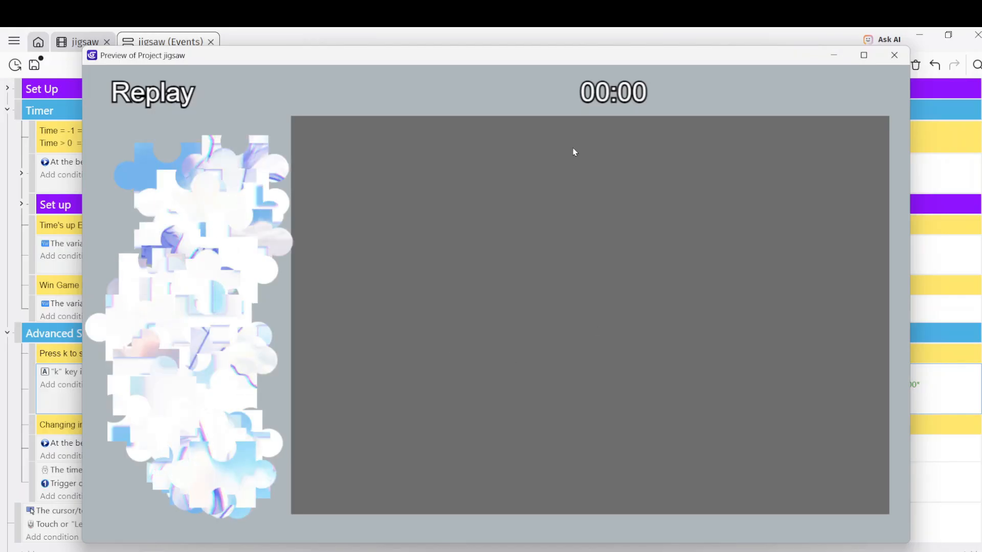
key(k)
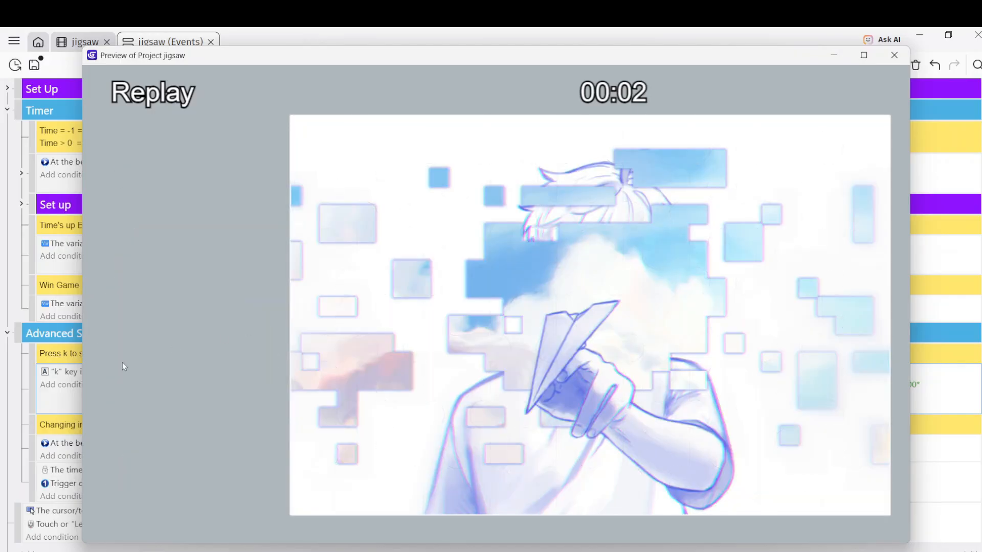
click(891, 64)
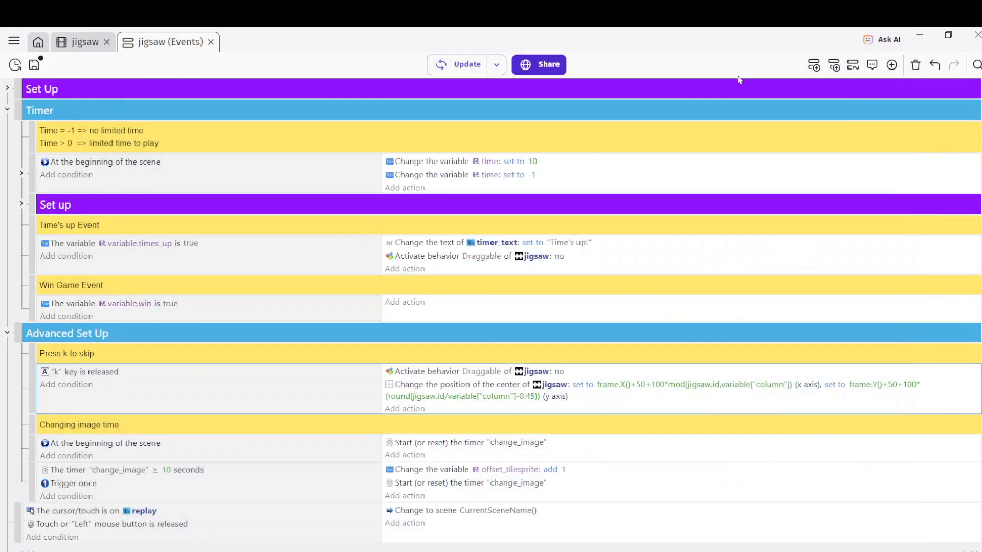
- Disable the "k" key skip event in the Advanced Set Up group again
right_click(118, 413)
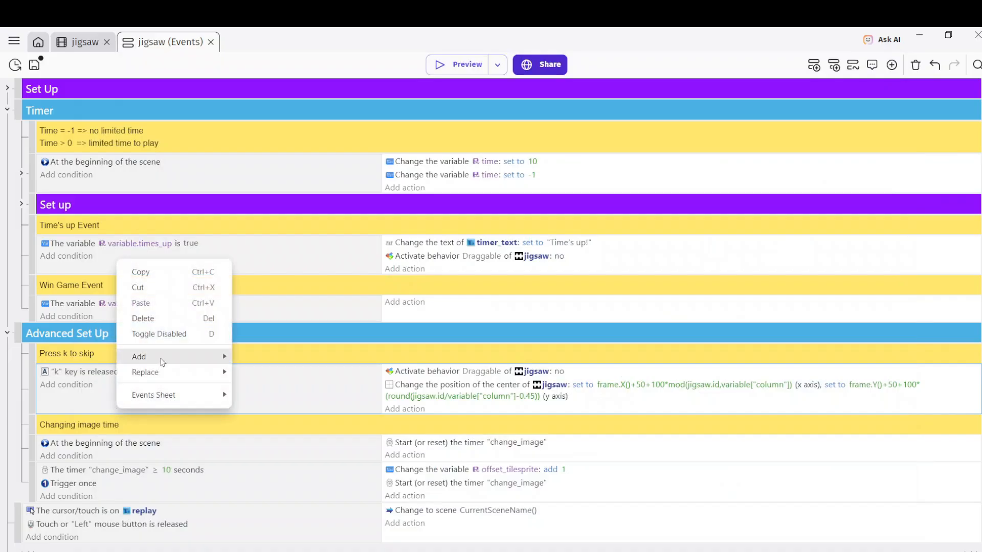
click(172, 340)
scroll(271, 390, down, 1)
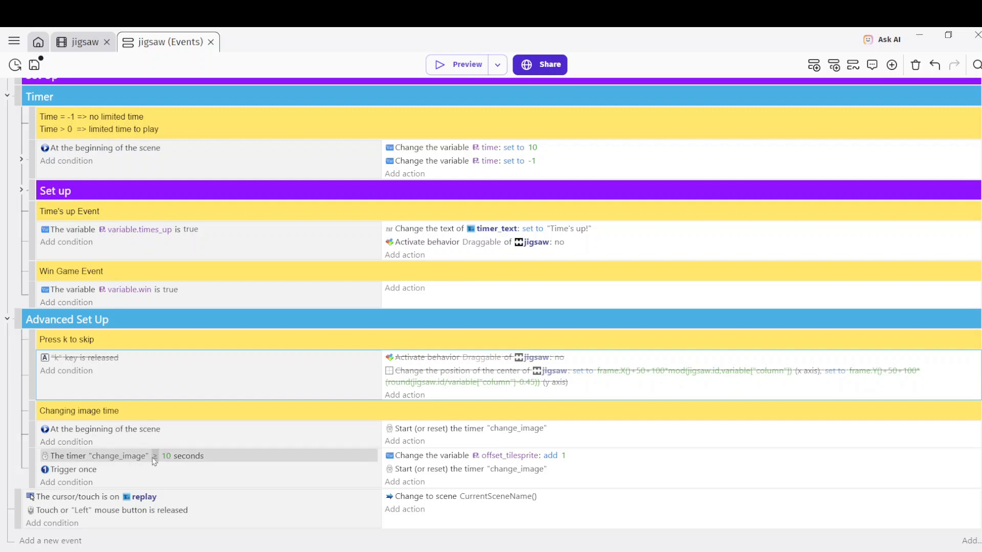
- In the jigsaw scene, replace the image object's texture with a1.png from the Jigsaw Template folder and apply it
click(77, 41)
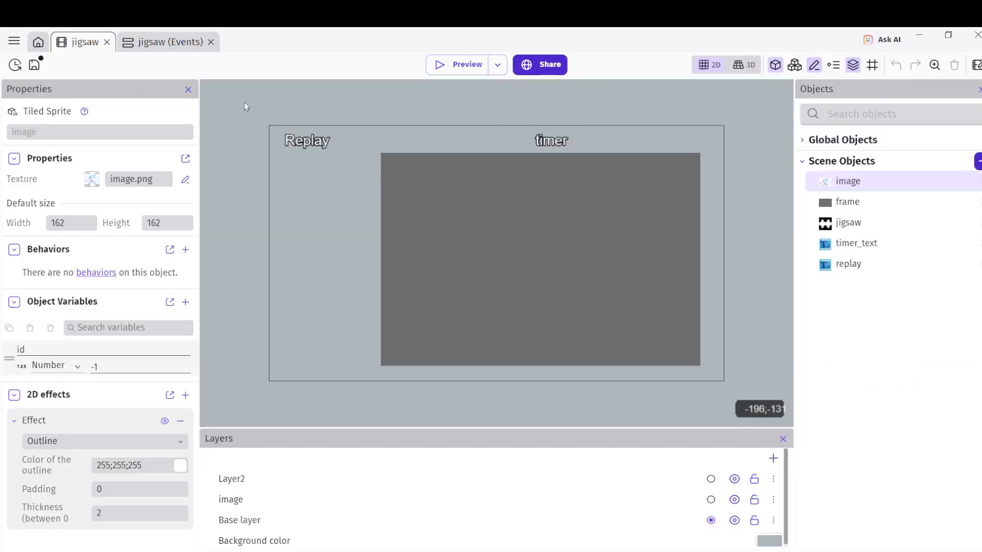
double_click(846, 183)
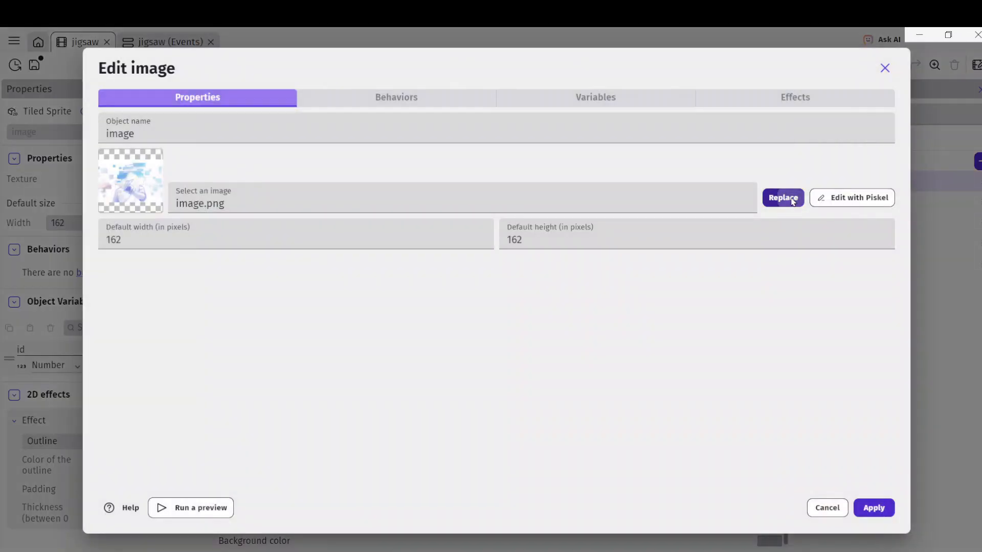
click(436, 210)
click(438, 220)
click(249, 155)
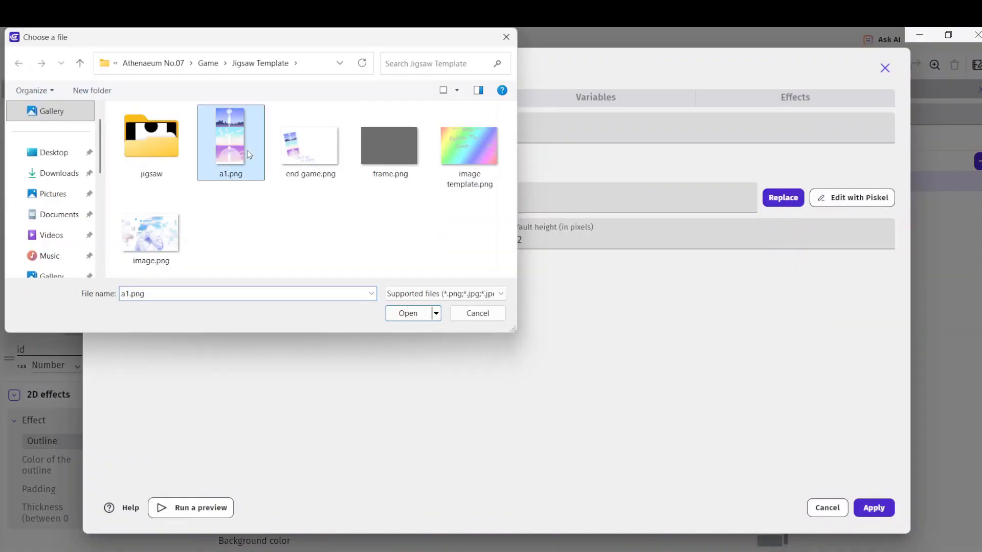
click(413, 314)
click(874, 508)
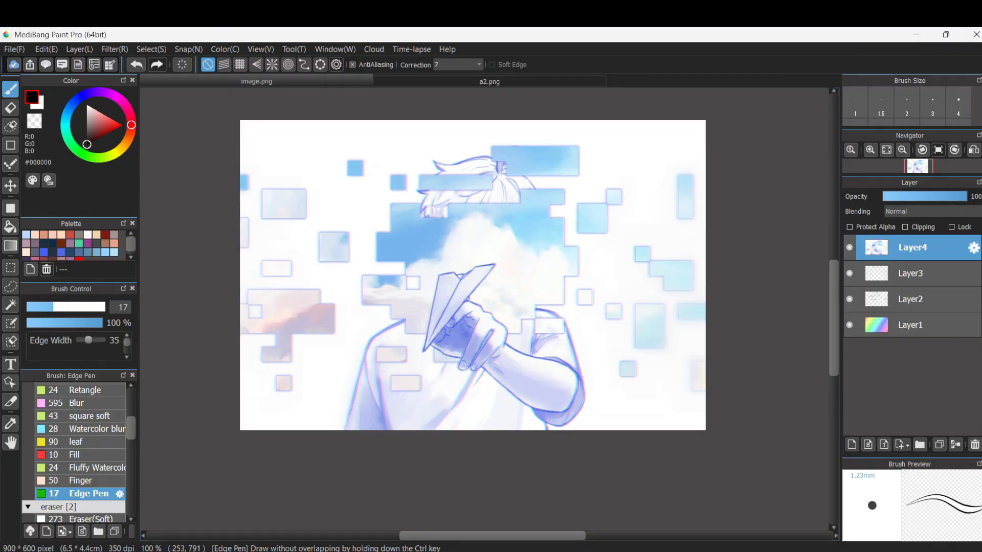
- Switch to MediBang Paint Pro and open a1.png from the Game > Gallery folder
click(14, 49)
click(46, 131)
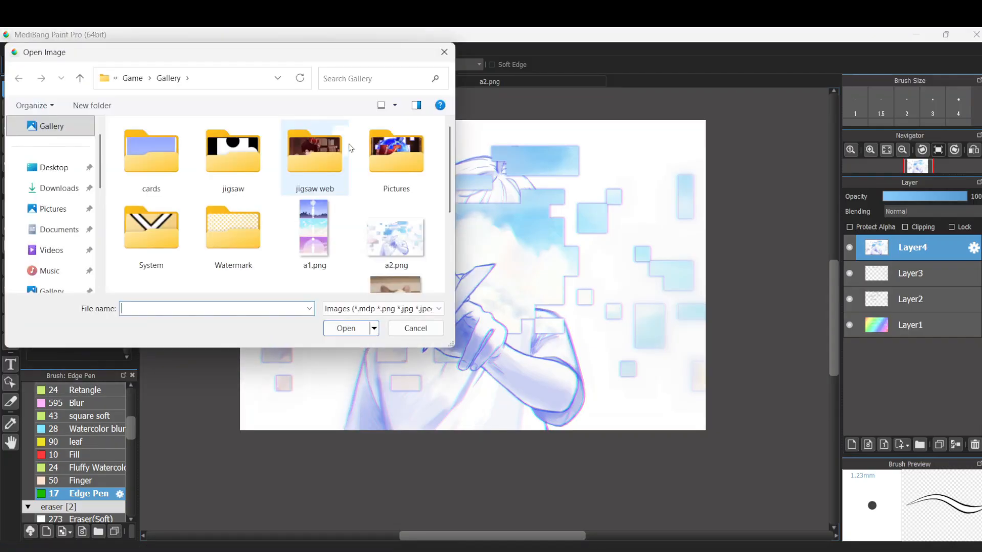
click(314, 233)
click(346, 328)
scroll(686, 259, down, 1)
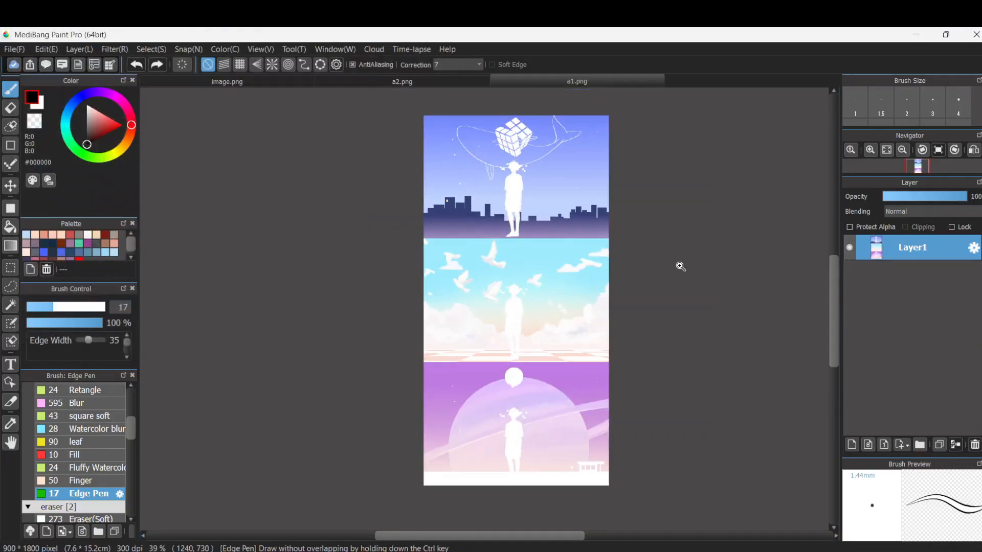
- Number the three stacked pictures 1, 2 and 3 from top to bottom with the Edge Pen enlarged to size 70
key(b)
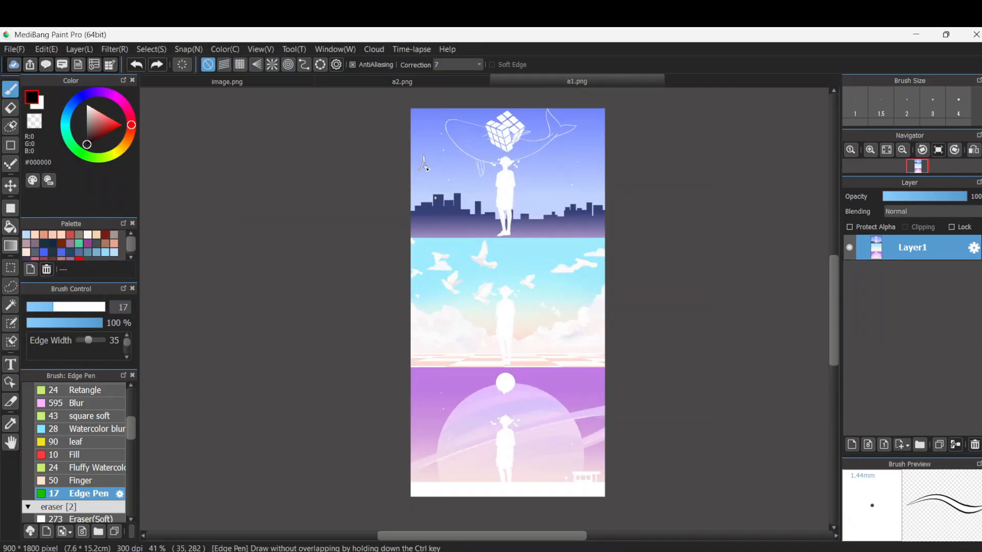
drag(424, 167, 434, 184)
key(ctrl+z)
key(bracketright)
key(bracketright)
key(bracketright)
key(bracketright)
key(bracketright)
key(bracketright)
drag(430, 294, 444, 309)
drag(425, 399, 425, 429)
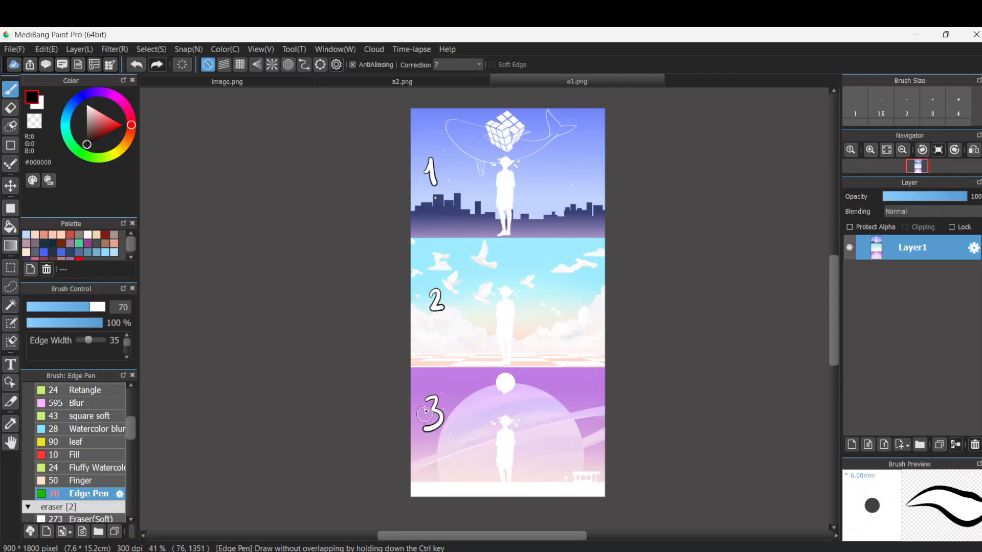
- Draw arrows from picture 1 to 2, from 2 to 3, and a long curved one from 3 back to 1
drag(433, 329, 435, 356)
drag(427, 341, 440, 342)
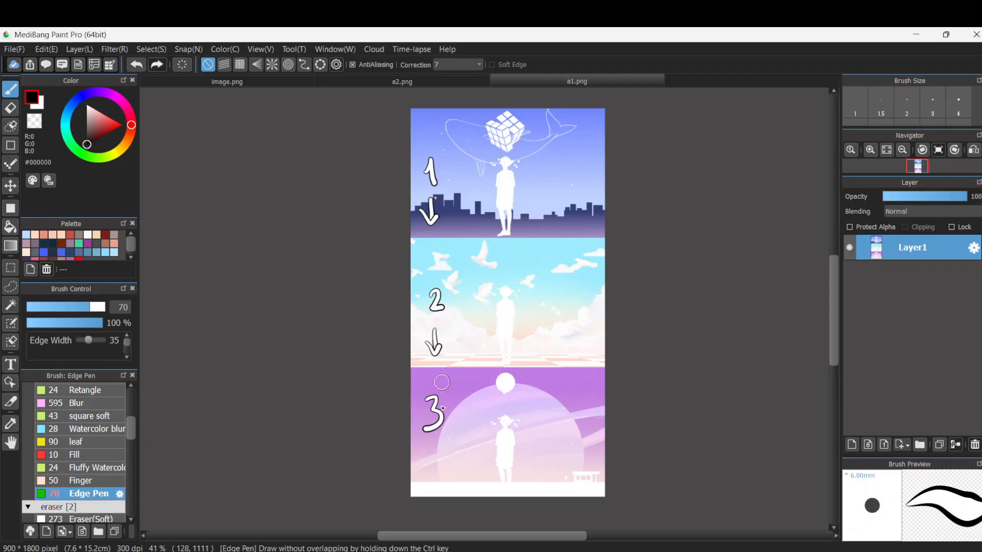
drag(432, 452, 459, 203)
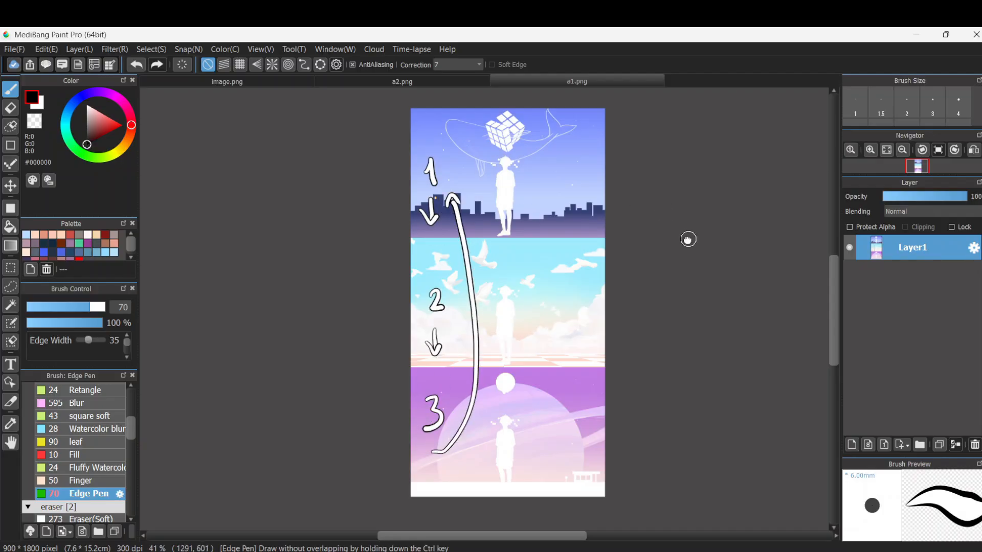
- Annotate the first picture with a horizontal arrow labelled 900 px and a vertical arrow labelled 600
middle_drag(688, 239, 637, 247)
mouse_move(364, 131)
mouse_down()
mouse_move(537, 123)
mouse_move(537, 137)
mouse_move(379, 138)
mouse_move(427, 156)
mouse_up()
key(ctrl+z)
key(ctrl+z)
key(ctrl+z)
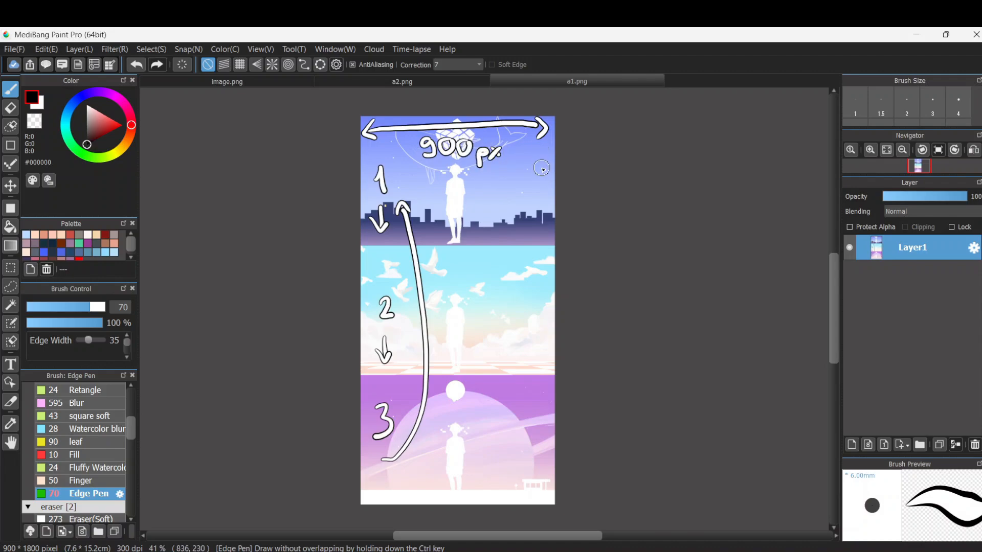
drag(533, 134, 540, 212)
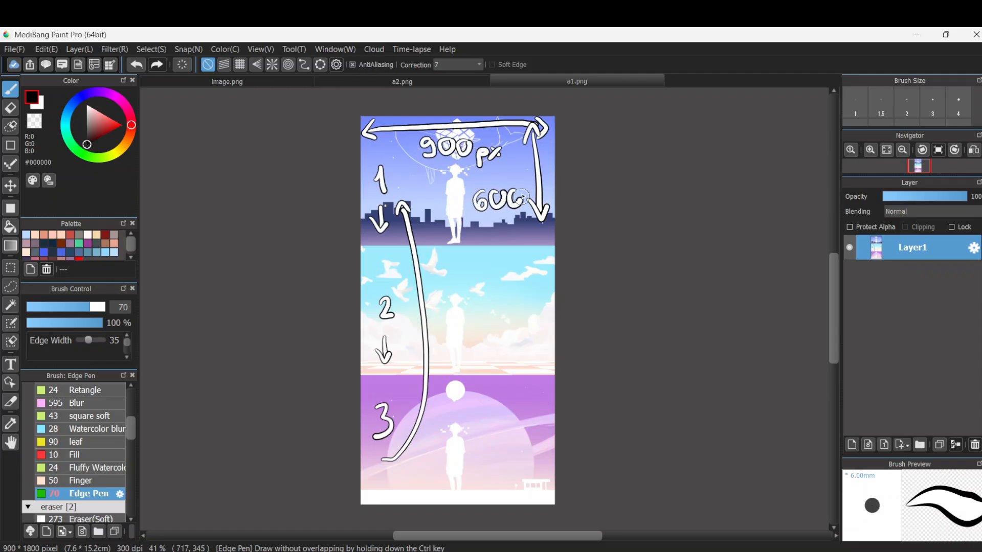
drag(585, 221, 563, 207)
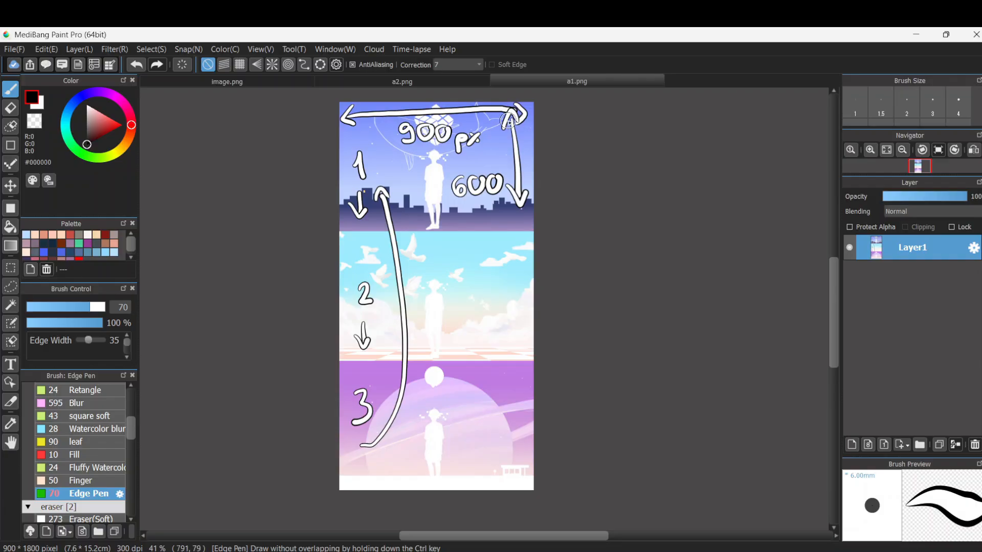
- Draw a double-headed arrow over the full image height and annotate it with x 3 and 1800 px
drag(512, 110, 524, 475)
key(ctrl+z)
drag(513, 110, 521, 476)
drag(507, 459, 528, 462)
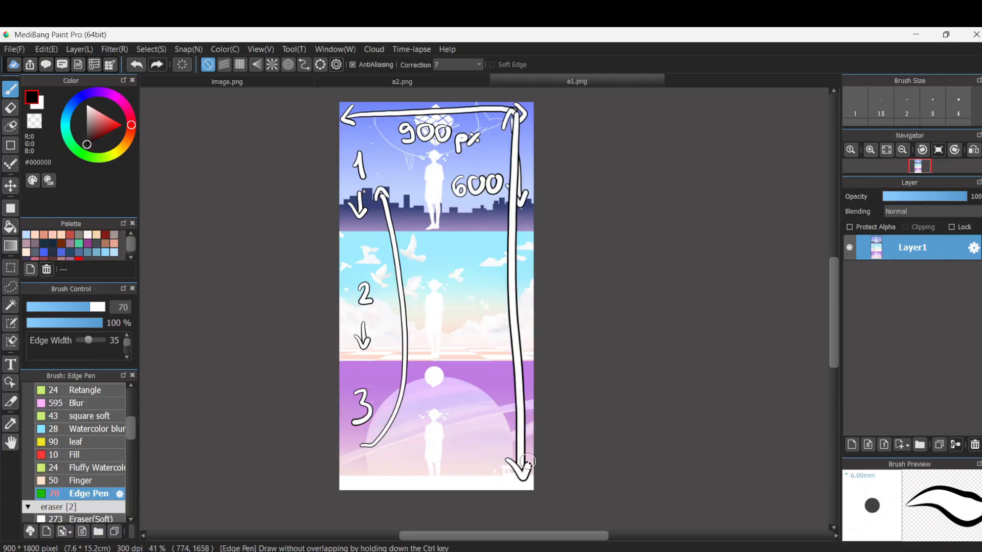
drag(507, 124, 525, 123)
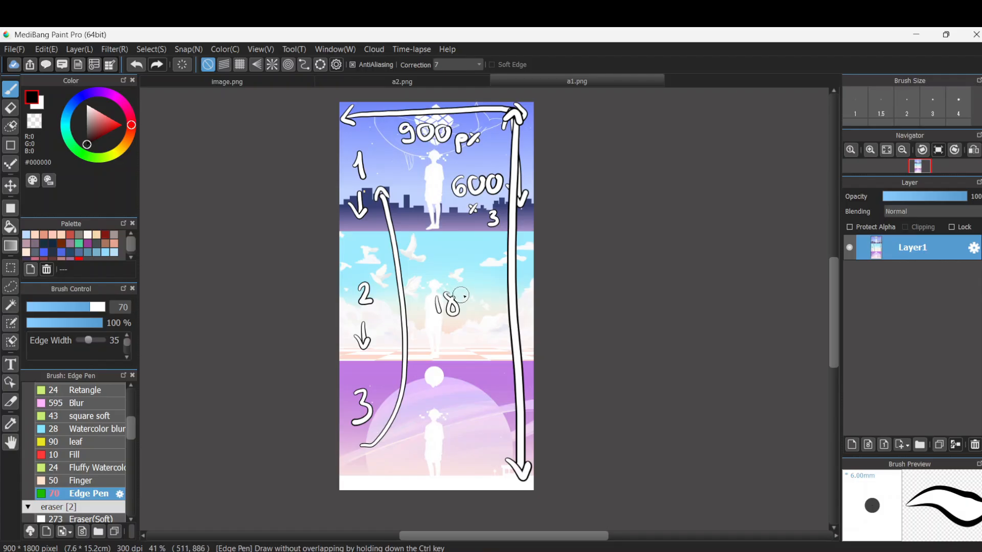
mouse_move(481, 292)
mouse_down()
mouse_move(471, 321)
mouse_move(486, 327)
mouse_up()
drag(484, 316, 476, 328)
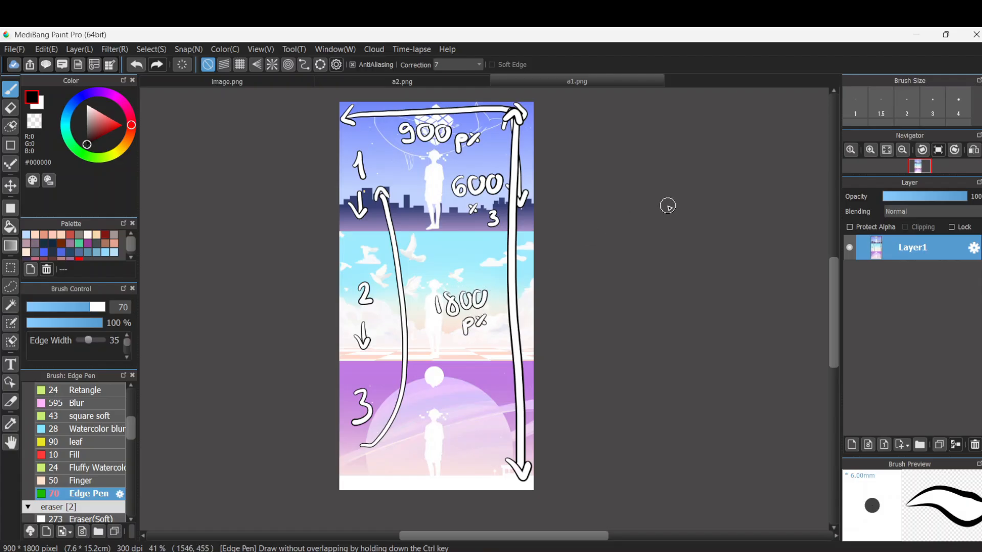
- Undo all the handwritten numbers, arrows and size labels on a1.png
drag(592, 279, 596, 283)
key(ctrl+z)
key(ctrl+z)
key(ctrl+z)
key(ctrl+z)
key(ctrl+z)
key(ctrl+z)
key(ctrl+z)
key(ctrl+z)
key(ctrl+z)
key(ctrl+z)
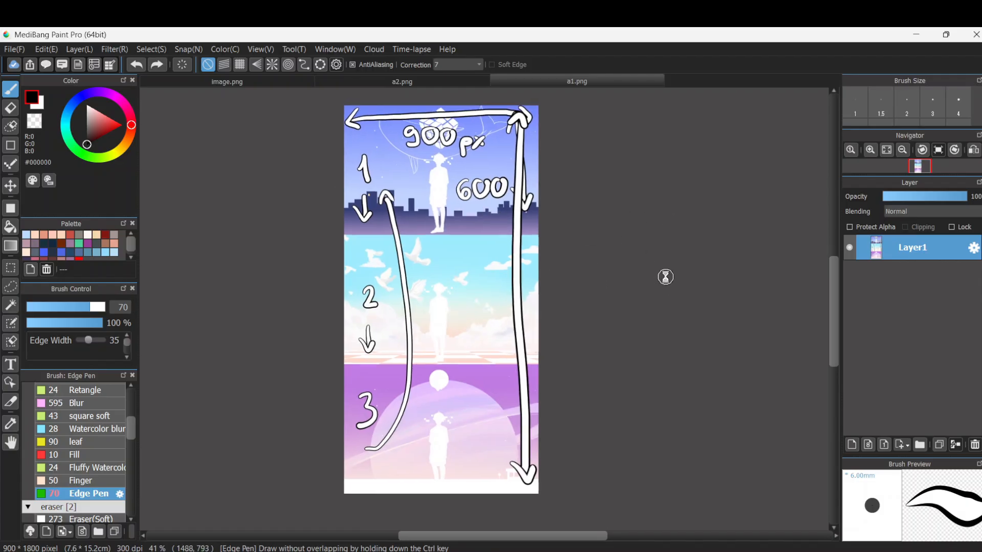
key(ctrl+z)
key(ctrl+z)
key(ctrl+z)
key(ctrl+z)
key(ctrl+z)
key(ctrl+z)
key(ctrl+z)
key(ctrl+z)
key(ctrl+z)
key(ctrl+z)
key(ctrl+z)
key(ctrl+z)
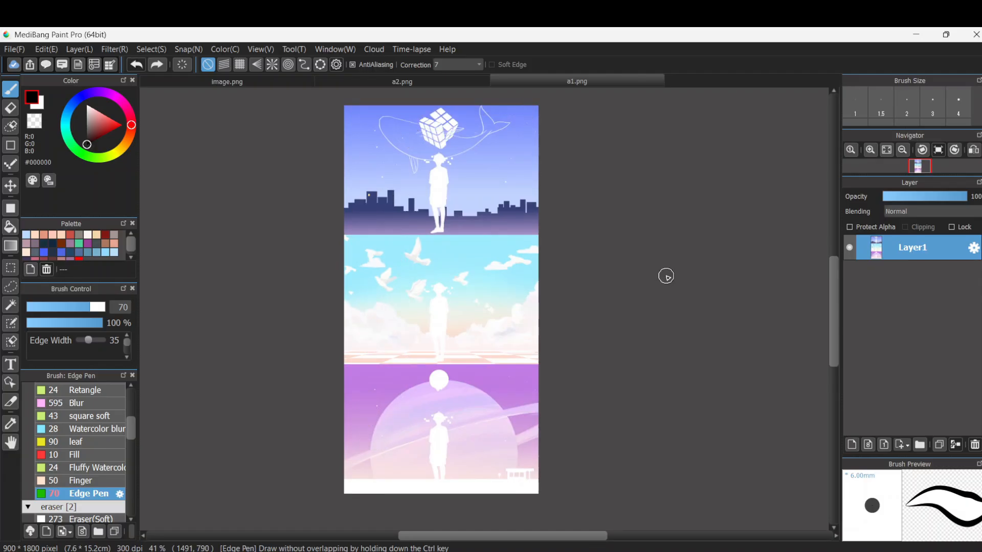
- Extend the canvas of a1.png to 900 × 2400 px, anchored at Top Center
click(46, 49)
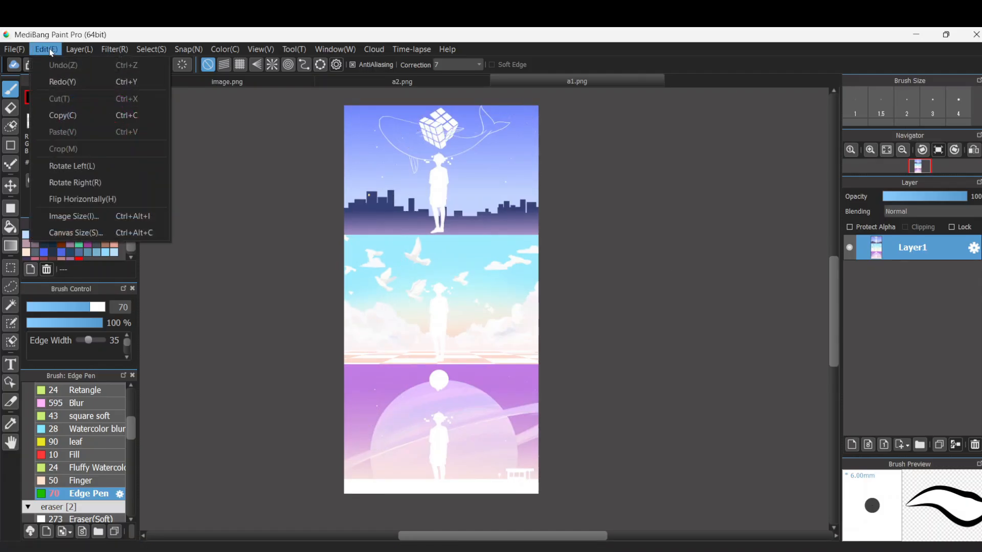
mouse_move(46, 49)
click(76, 232)
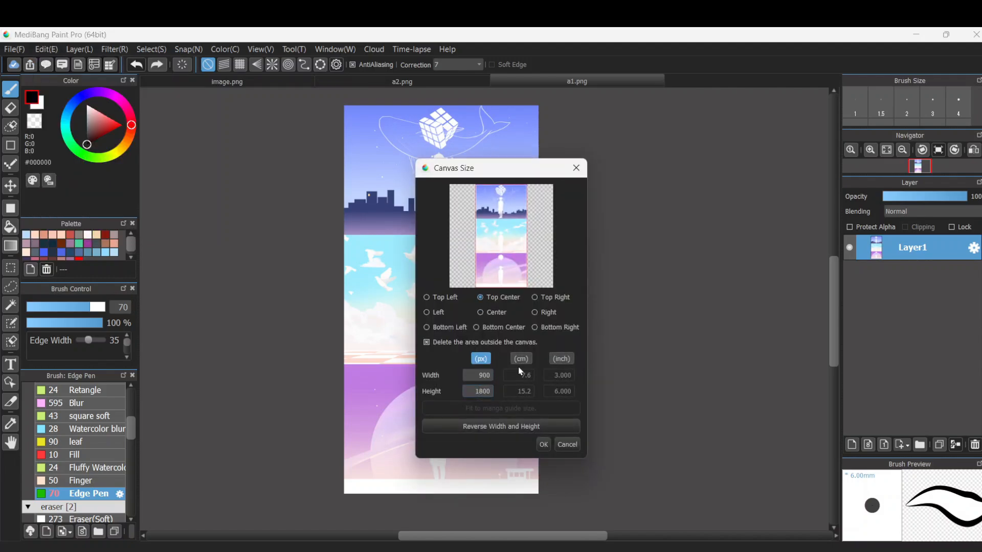
click(548, 443)
- Handwrite "New Image" with the Edge Pen on the empty area below the third picture
middle_drag(645, 359, 617, 215)
scroll(616, 293, up, 2)
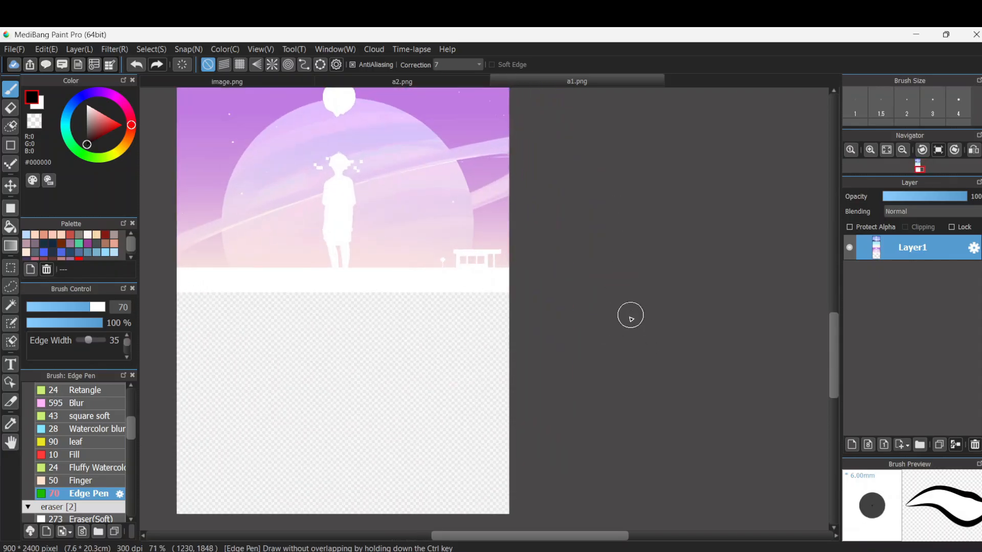
middle_drag(625, 343, 737, 233)
scroll(723, 237, up, 1)
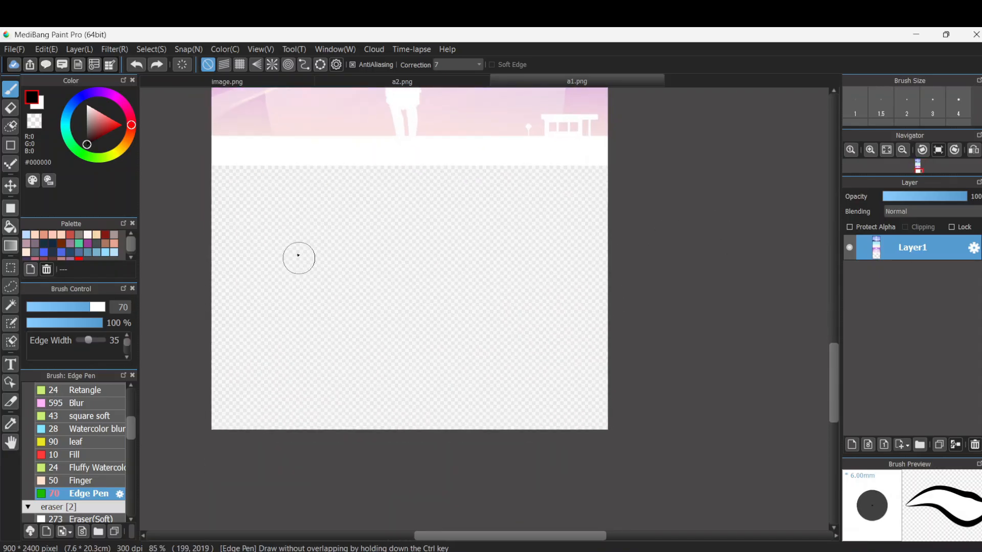
mouse_move(290, 257)
mouse_down()
mouse_move(325, 253)
mouse_move(345, 237)
mouse_move(402, 232)
mouse_up()
key(ctrl+z)
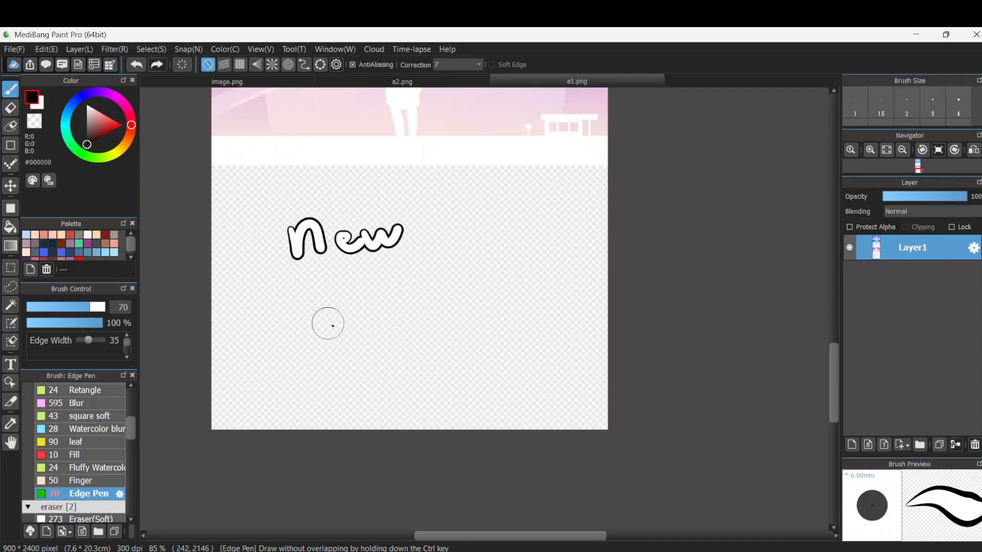
drag(310, 302, 346, 296)
mouse_move(317, 340)
mouse_down()
mouse_move(423, 309)
mouse_move(450, 335)
mouse_move(497, 320)
mouse_up()
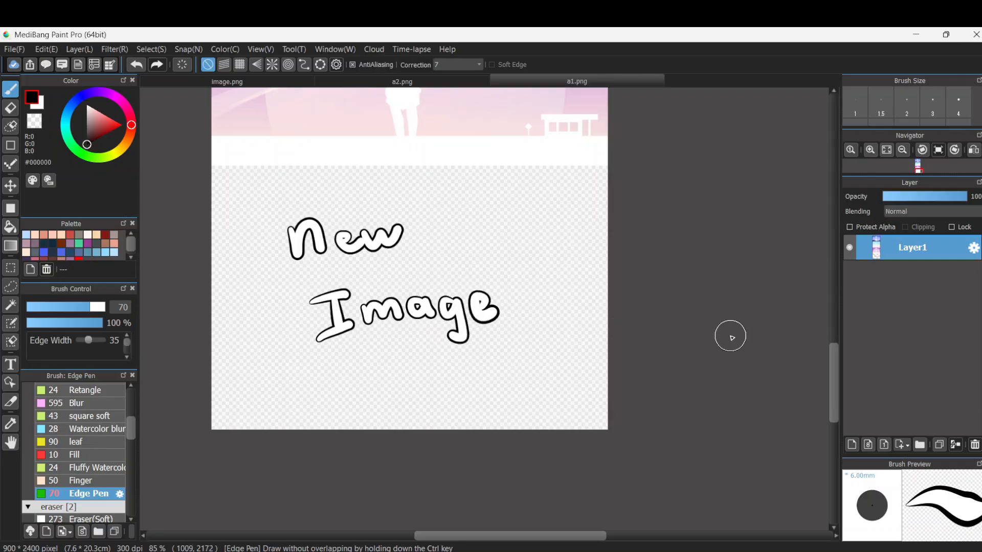
- Add a new layer and fill the area behind the "New Image" lettering with a light pink (#FFCECE) rectangle
click(852, 445)
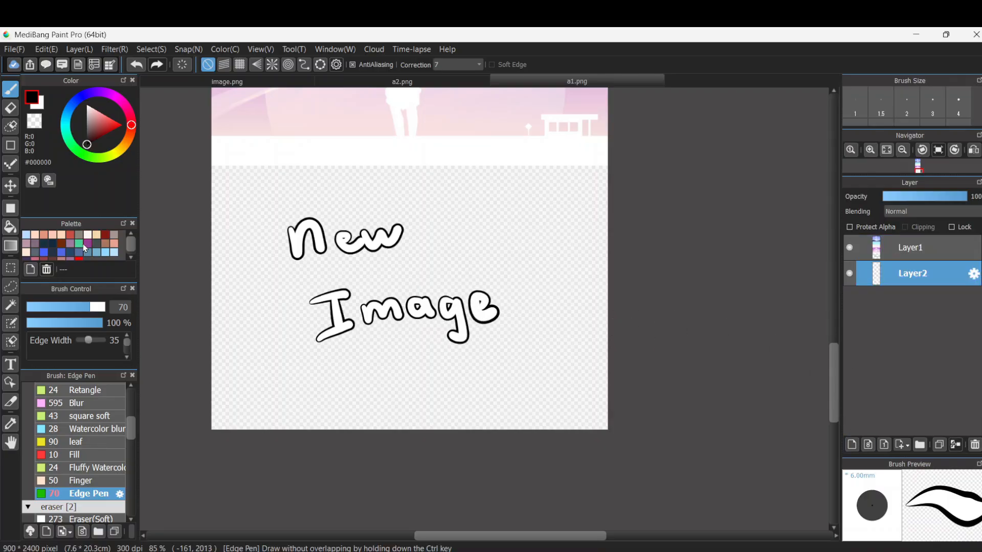
click(93, 109)
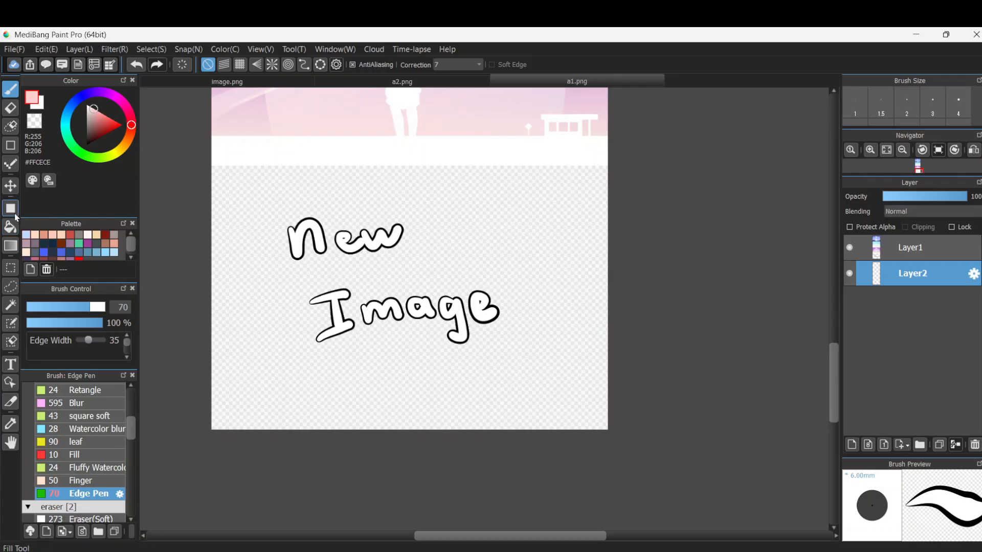
click(10, 208)
drag(184, 161, 640, 436)
ctrl+scroll(695, 276, down, 2)
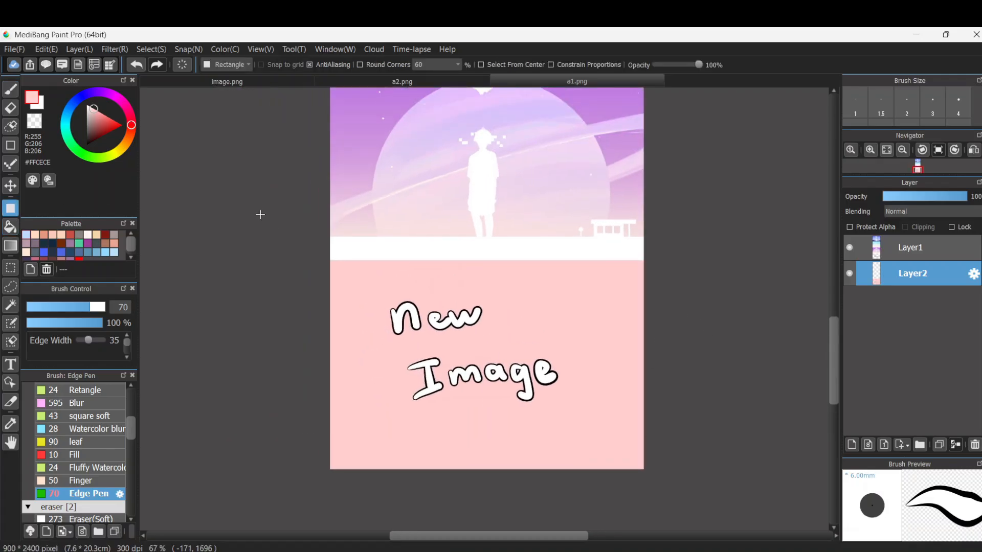
- Save a1.png as a transparent PNG
click(19, 50)
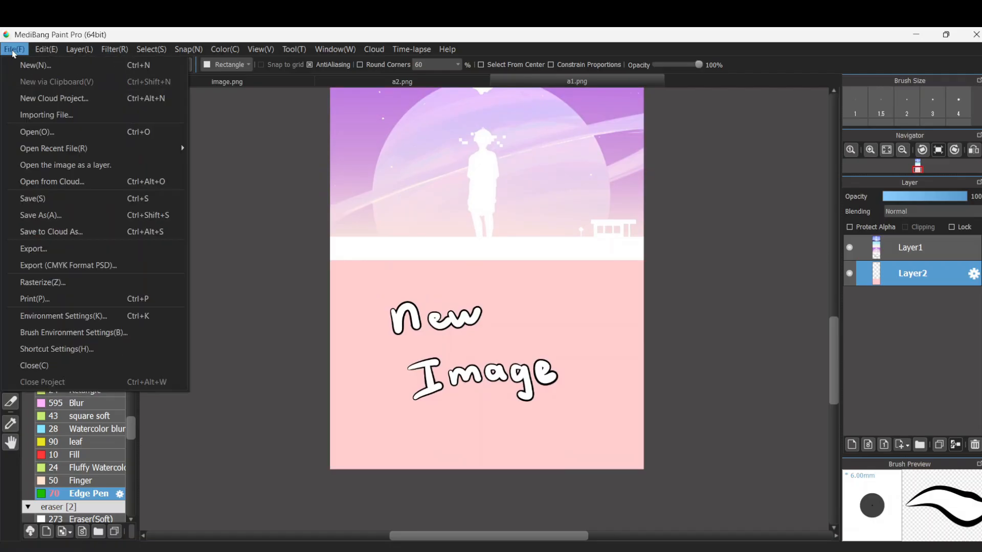
click(33, 198)
click(582, 314)
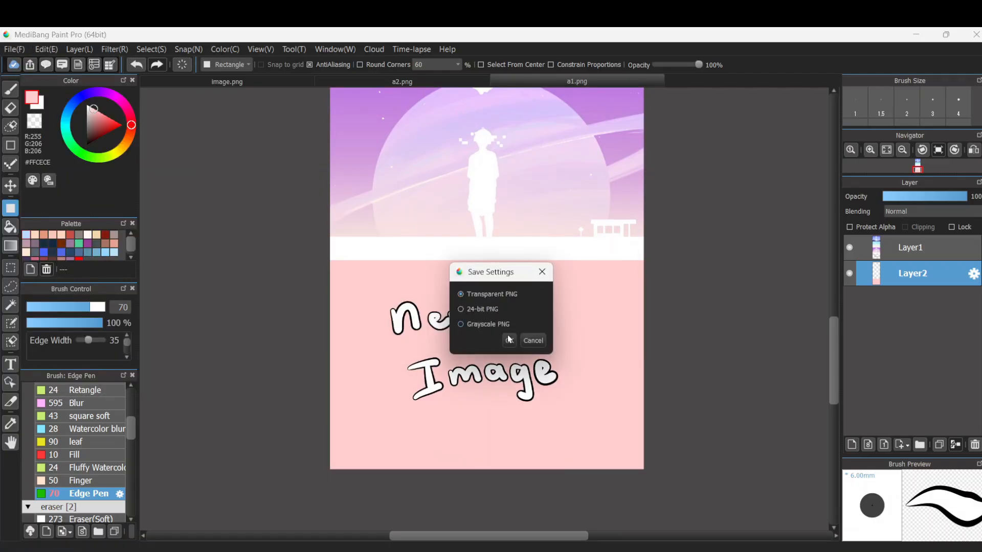
click(507, 339)
- Switch to GDevelop and replace the image object's texture with a1.png from the Gallery folder, without copying it into the project folder
click(375, 551)
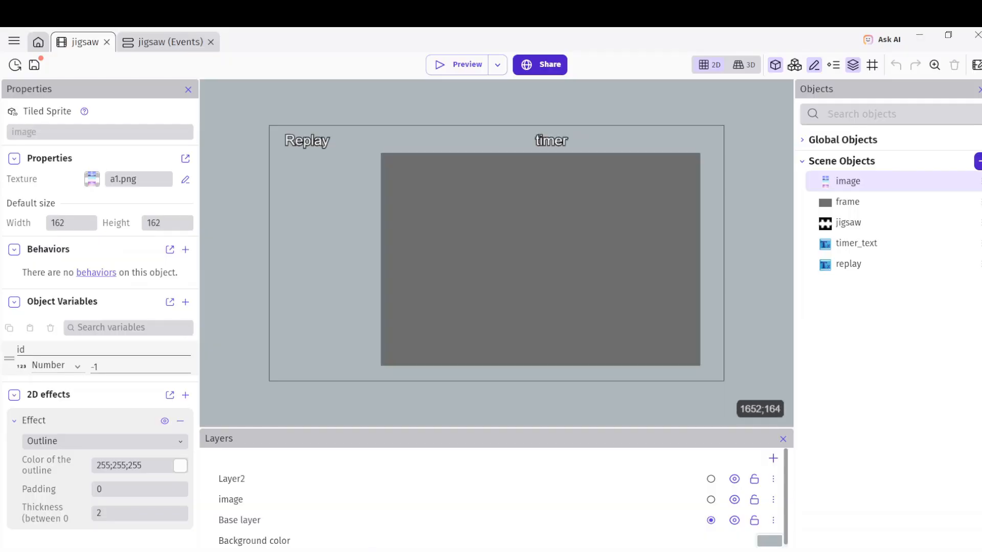
double_click(847, 181)
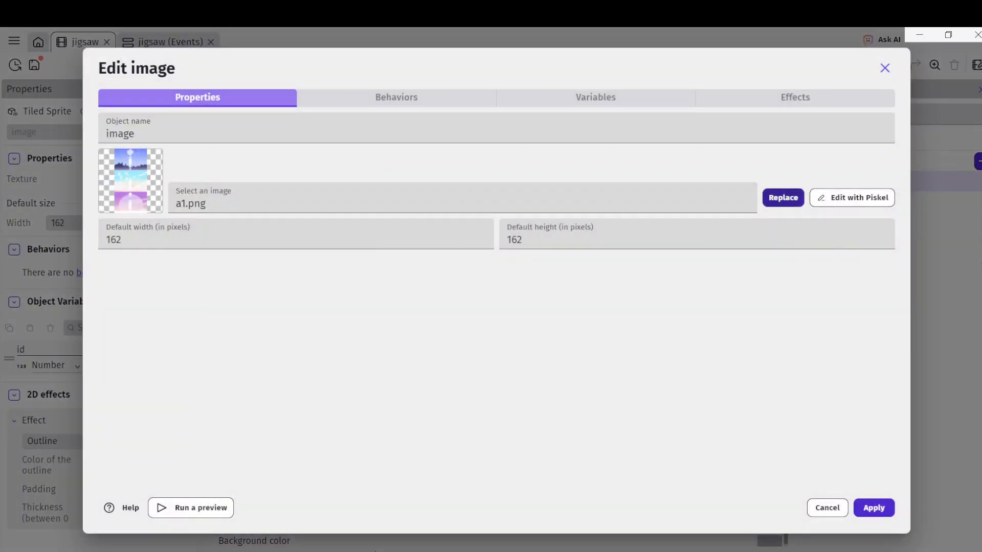
click(783, 198)
click(384, 223)
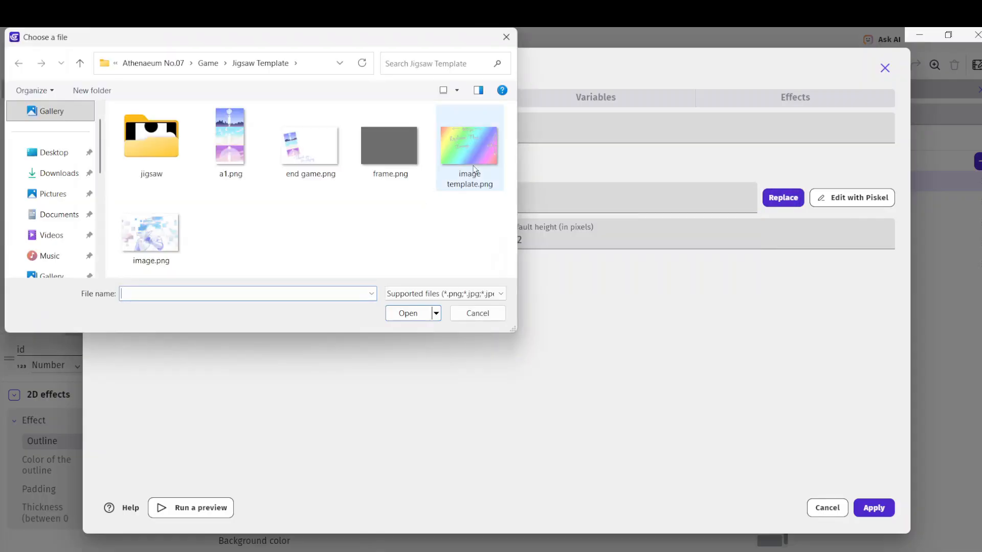
click(211, 68)
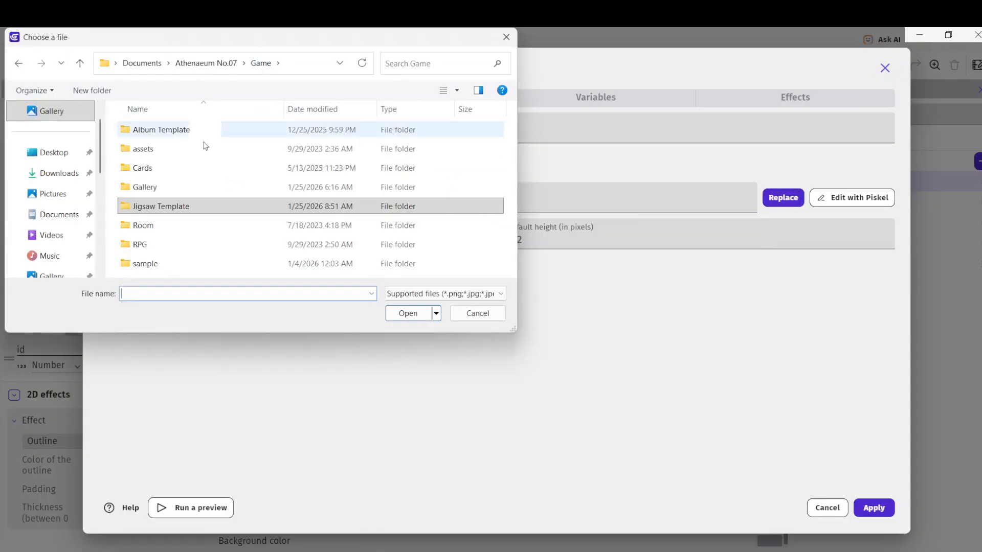
double_click(200, 190)
click(232, 216)
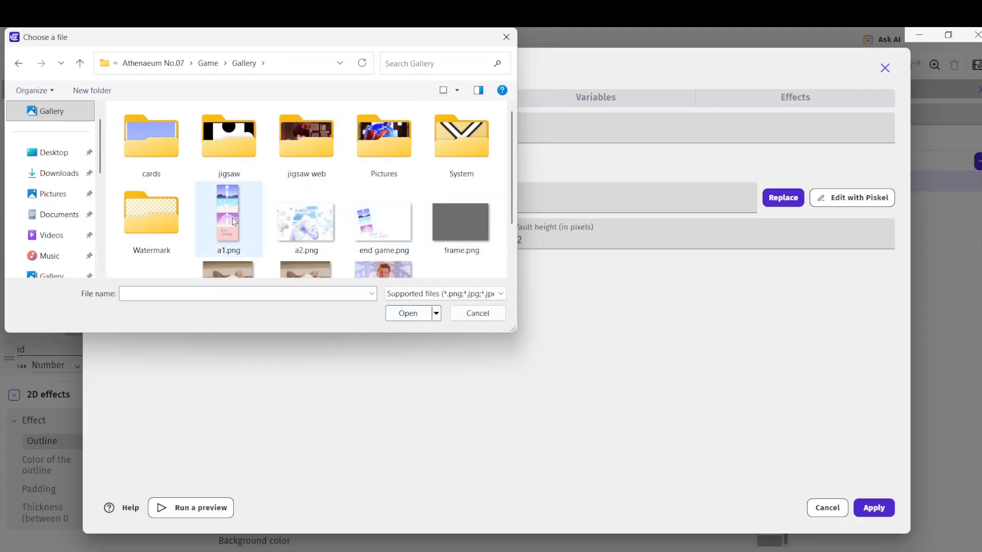
click(407, 313)
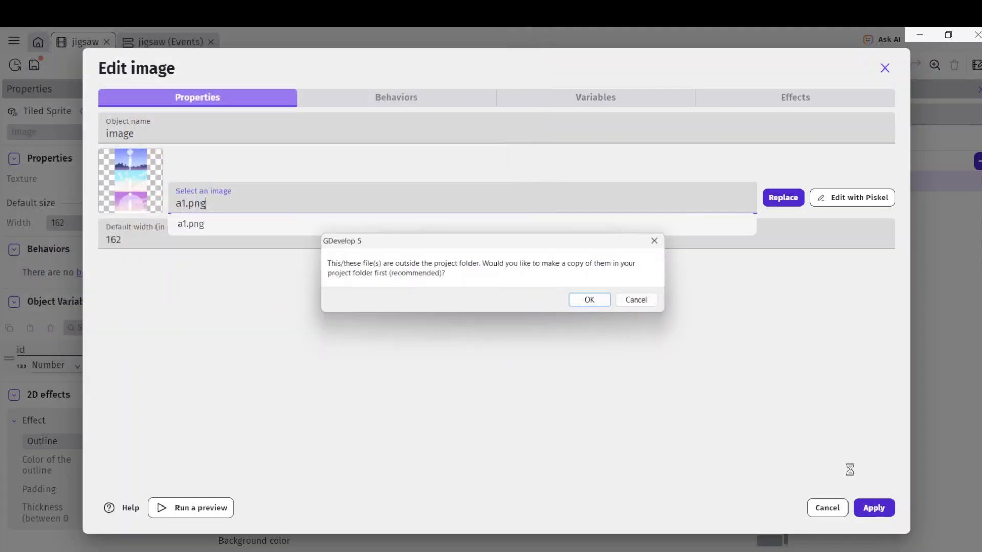
click(636, 303)
key(Return)
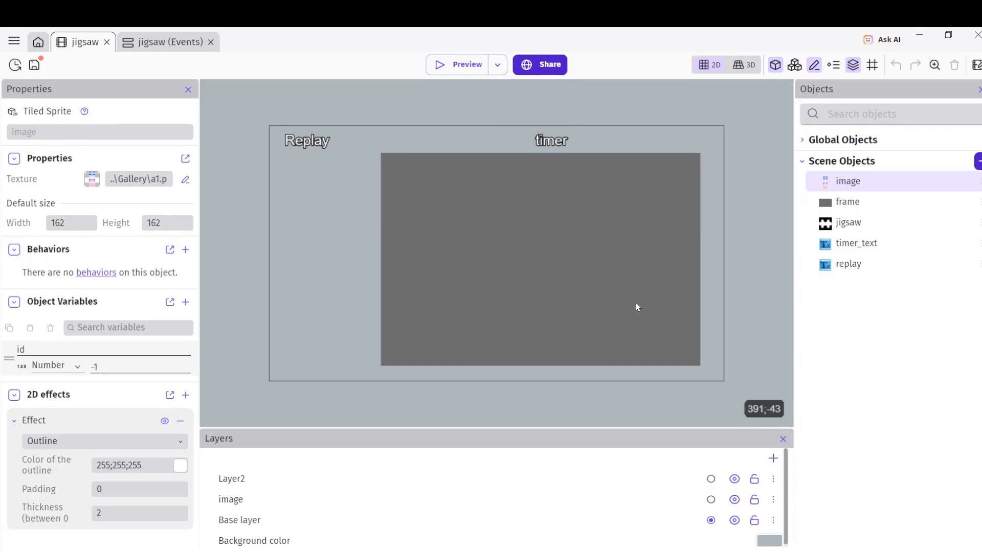
- In the jigsaw events, set the "change_image" timer condition to 2 seconds and preview the game
click(179, 40)
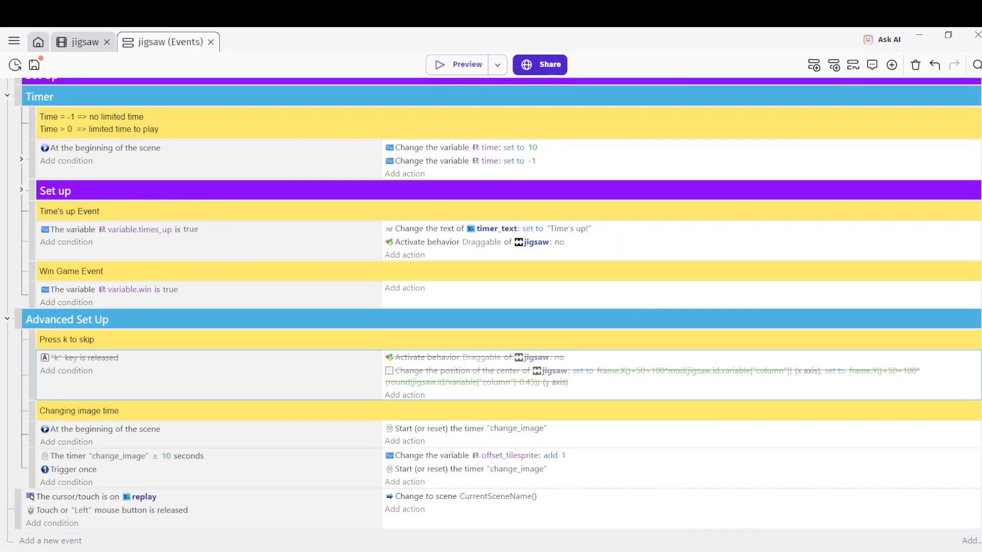
click(509, 411)
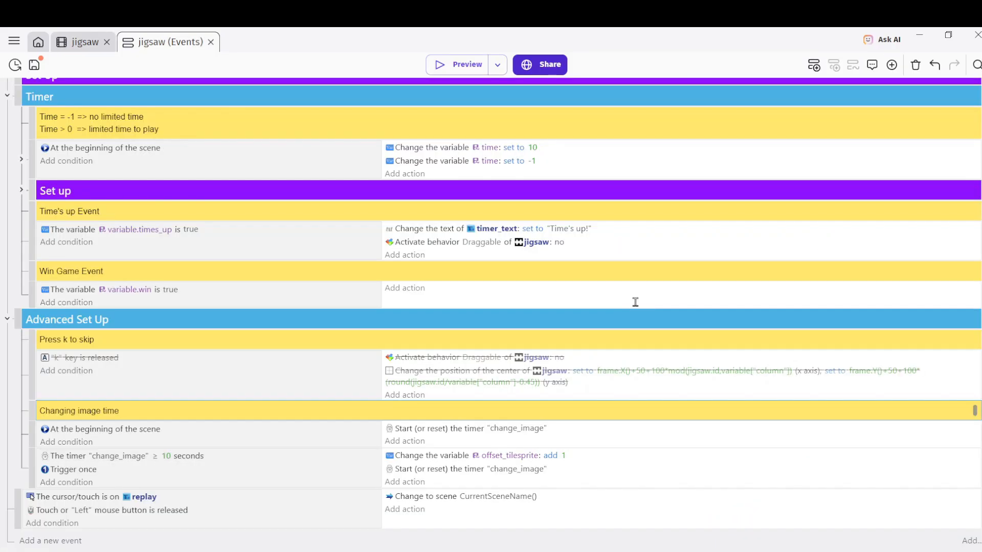
click(166, 456)
text(2)
click(465, 69)
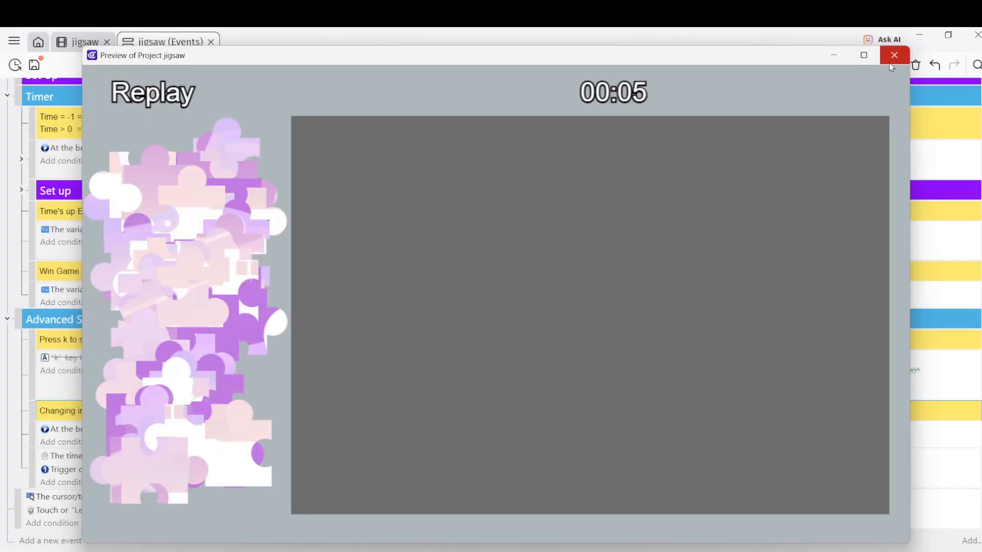
click(892, 56)
- Enable the "k" key skip event and preview the game, using k to assemble the puzzle
right_click(300, 393)
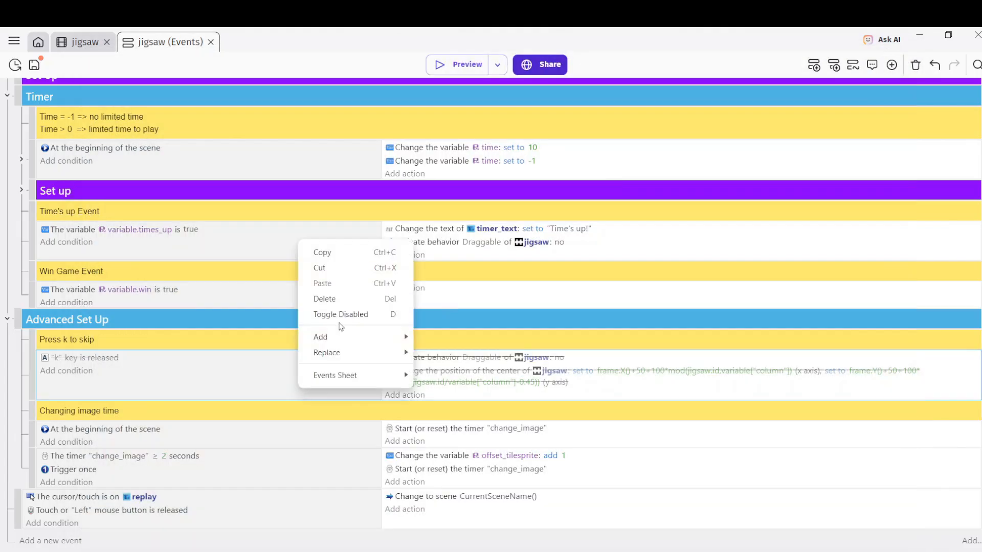
click(340, 313)
click(462, 71)
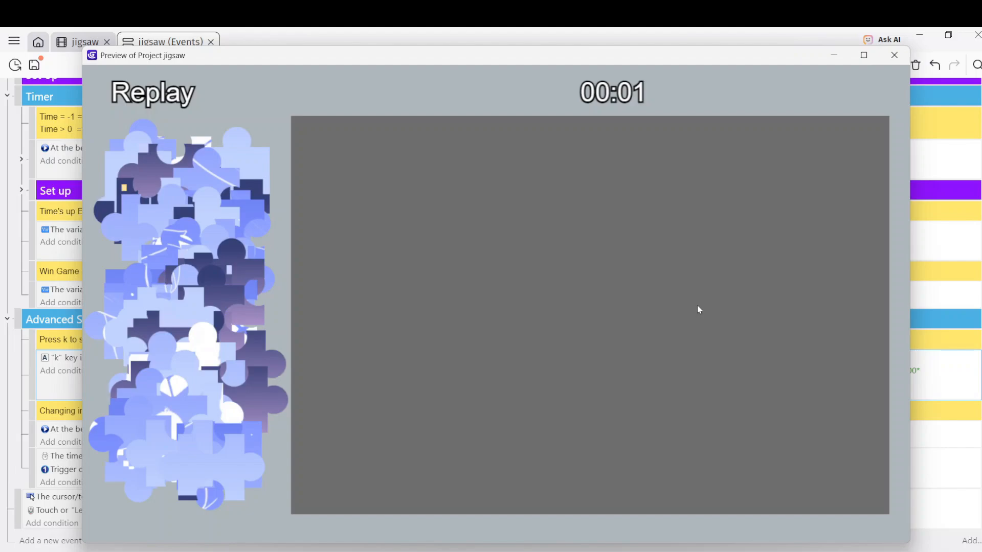
key(k)
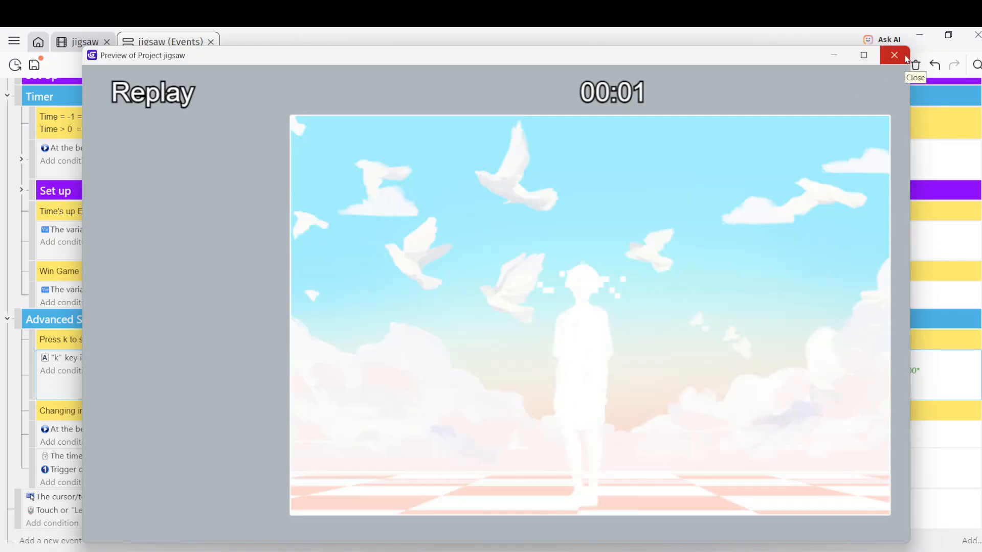
click(902, 56)
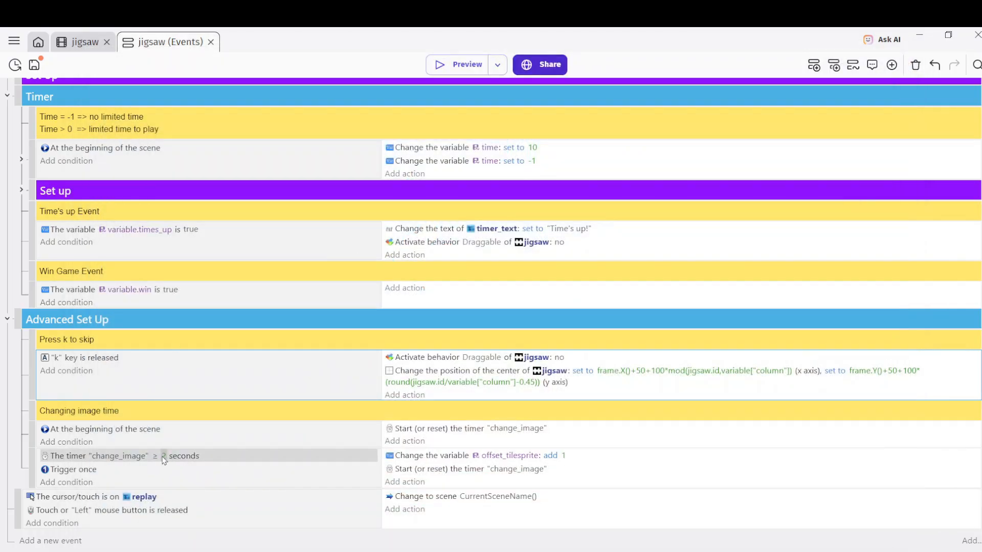
- Set the "change_image" timer condition to 10 seconds and preview the game
click(164, 455)
text(10)
click(460, 65)
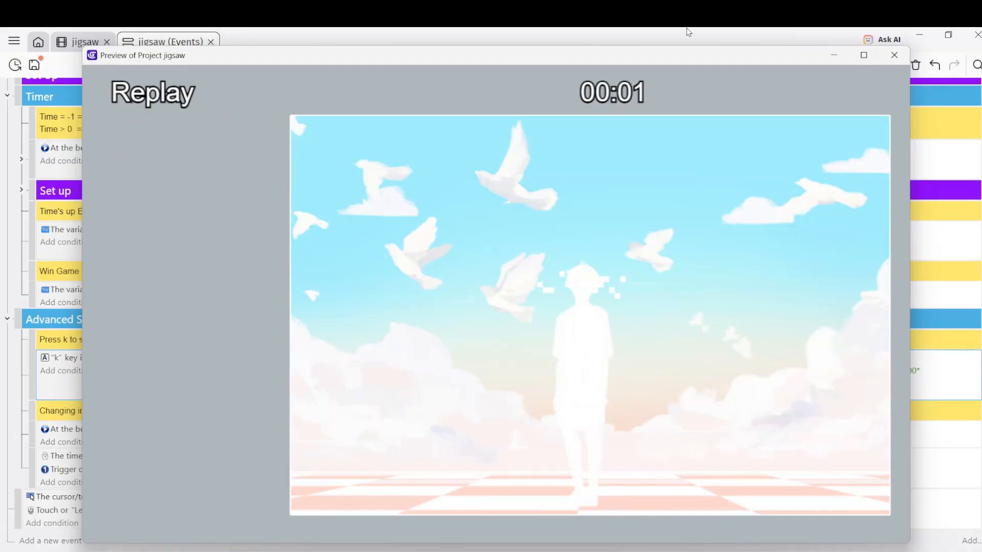
click(894, 55)
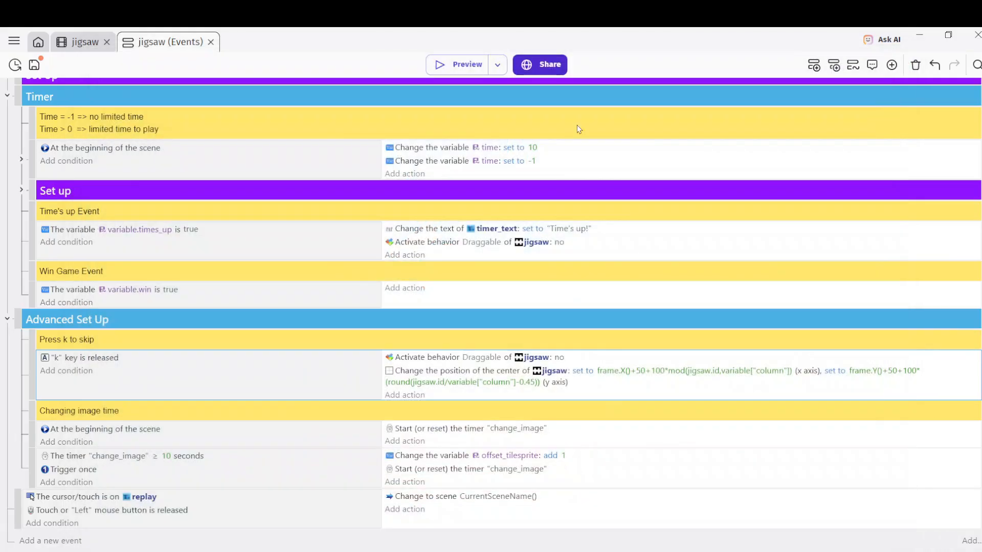
- Disable the "k" key skip event and collapse the Advanced Set Up group
right_click(371, 389)
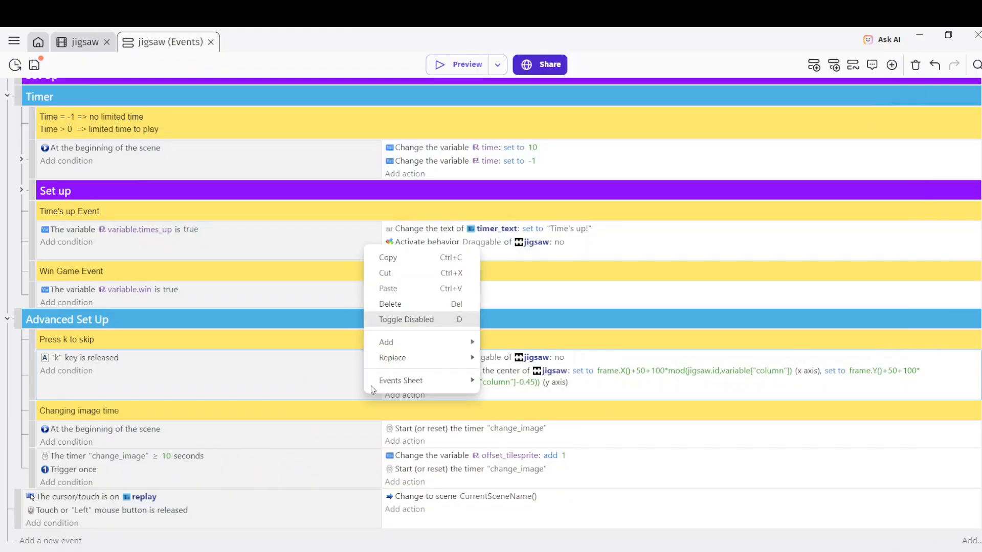
key(d)
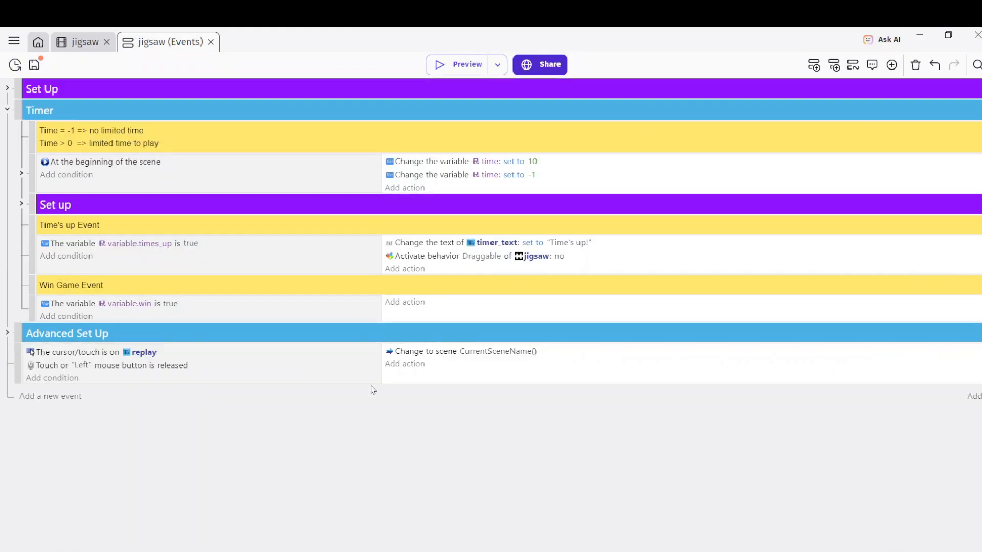
click(8, 42)
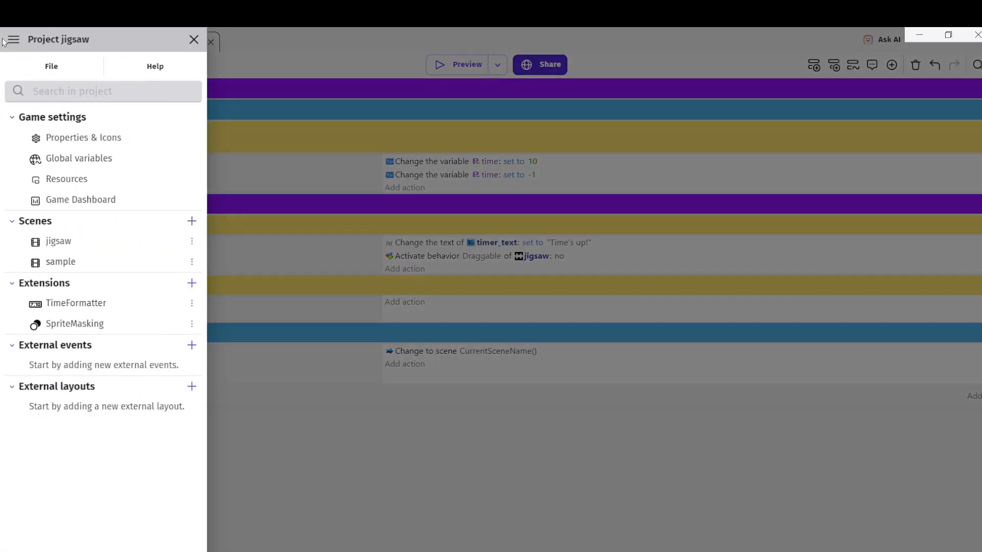
click(75, 66)
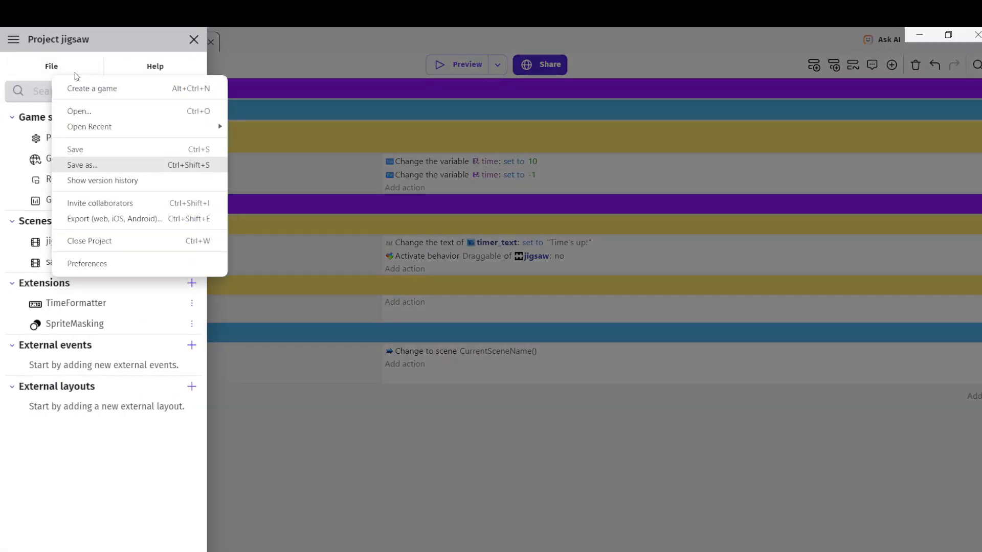
click(240, 256)
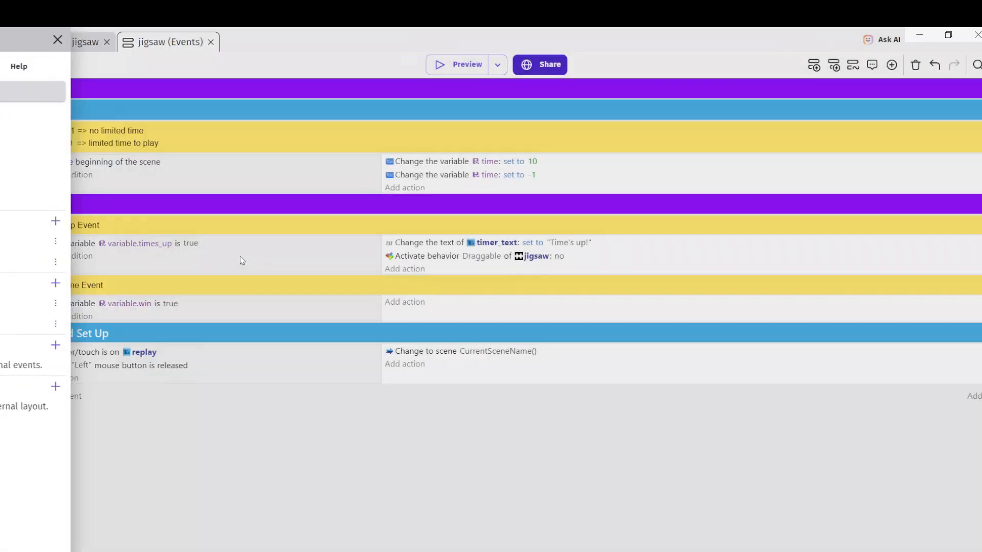